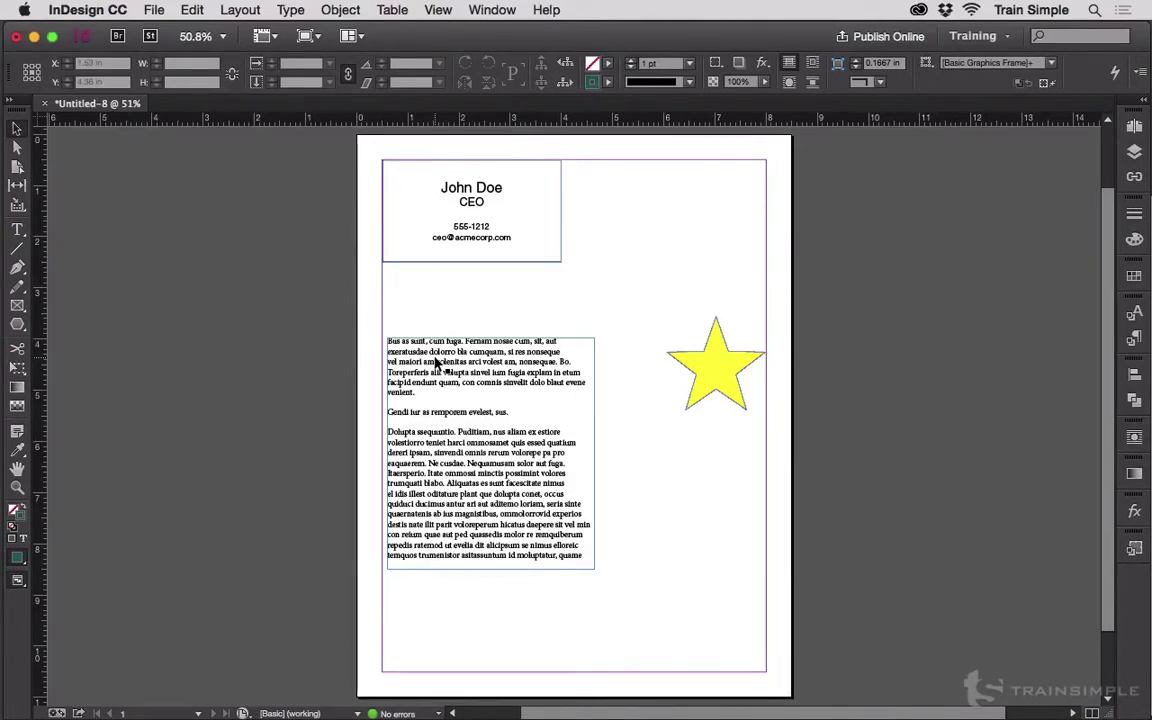
Step: Open the Edit menu to review Paste, Paste in Place, Duplicate and Clear
click(197, 10)
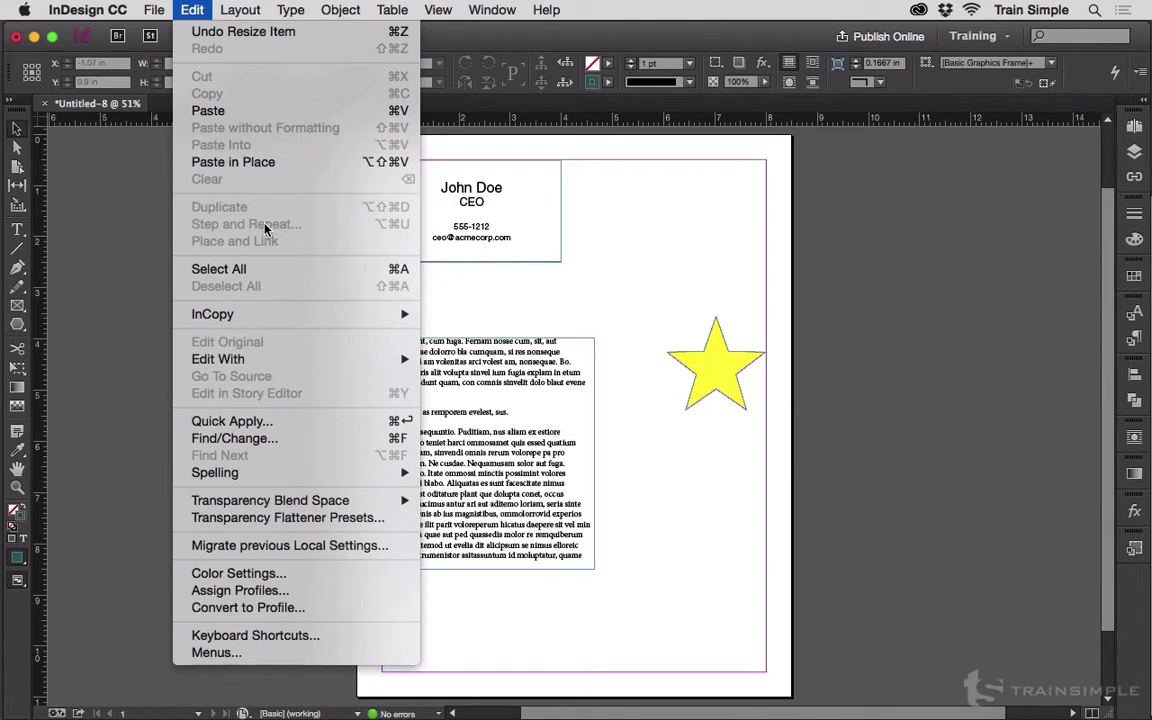
Step: Paste a duplicate of the body text frame, then delete it, leaving the original frame
click(640, 197)
click(478, 343)
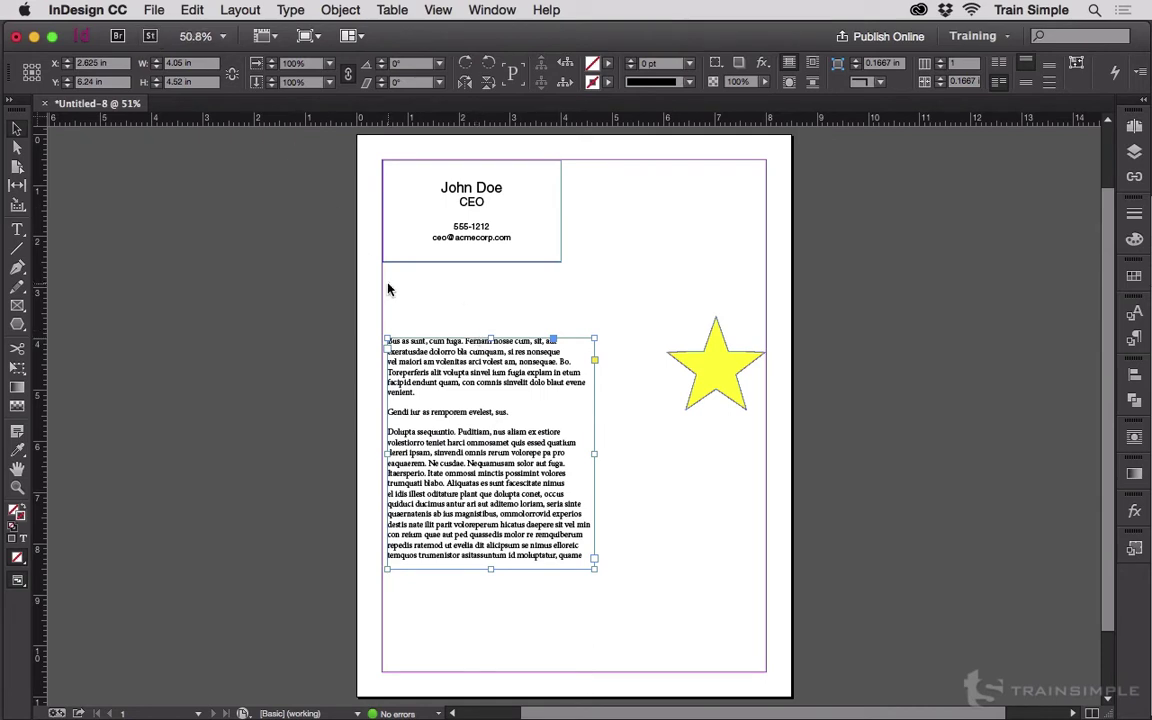
key(super+v)
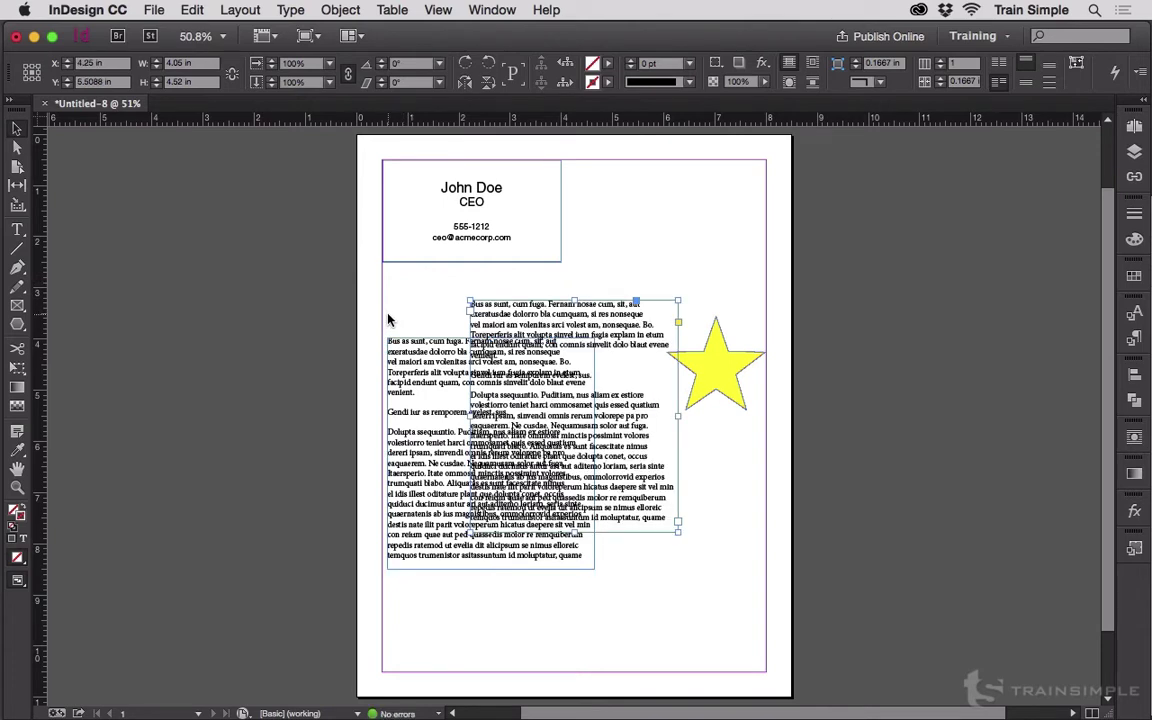
key(BackSpace)
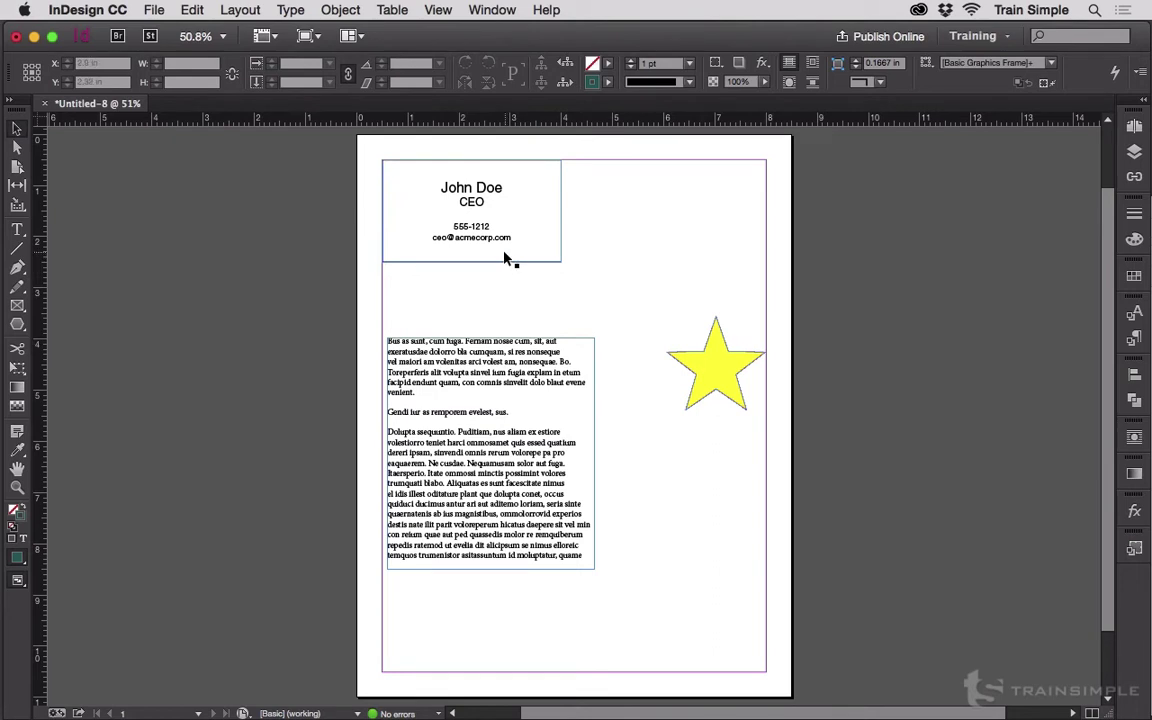
Step: Highlight the name John Doe and place the insertion point after 'venient.'
double_click(472, 190)
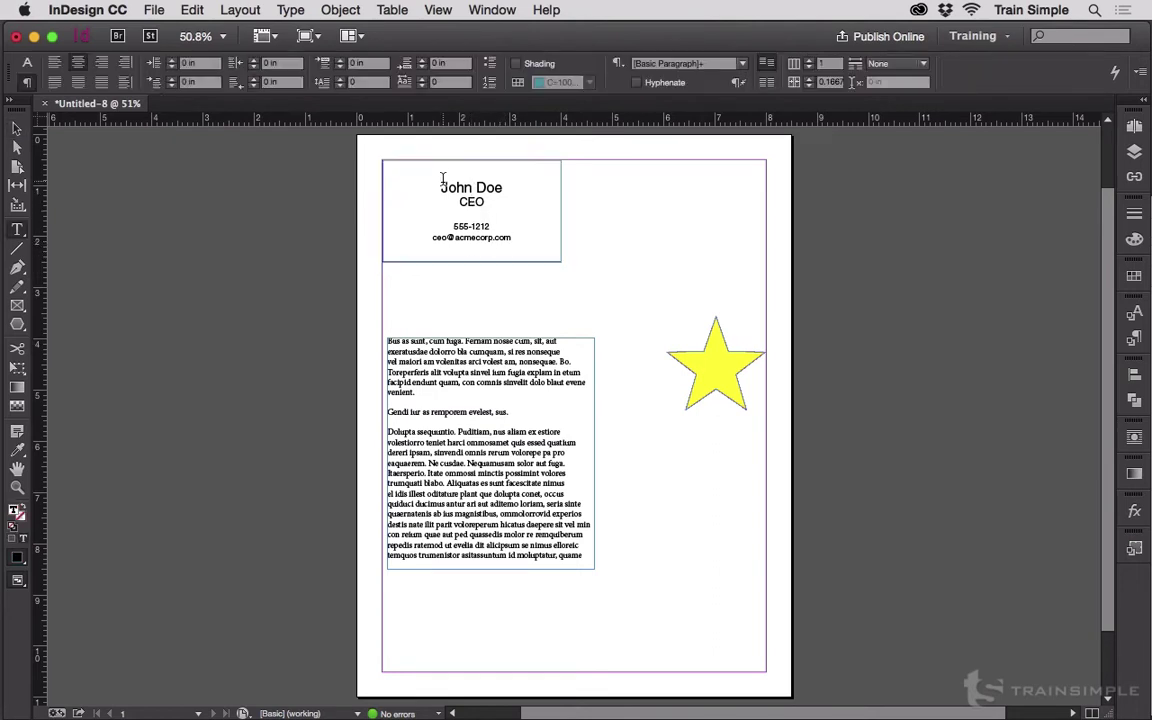
drag(441, 187, 505, 186)
key(super+c)
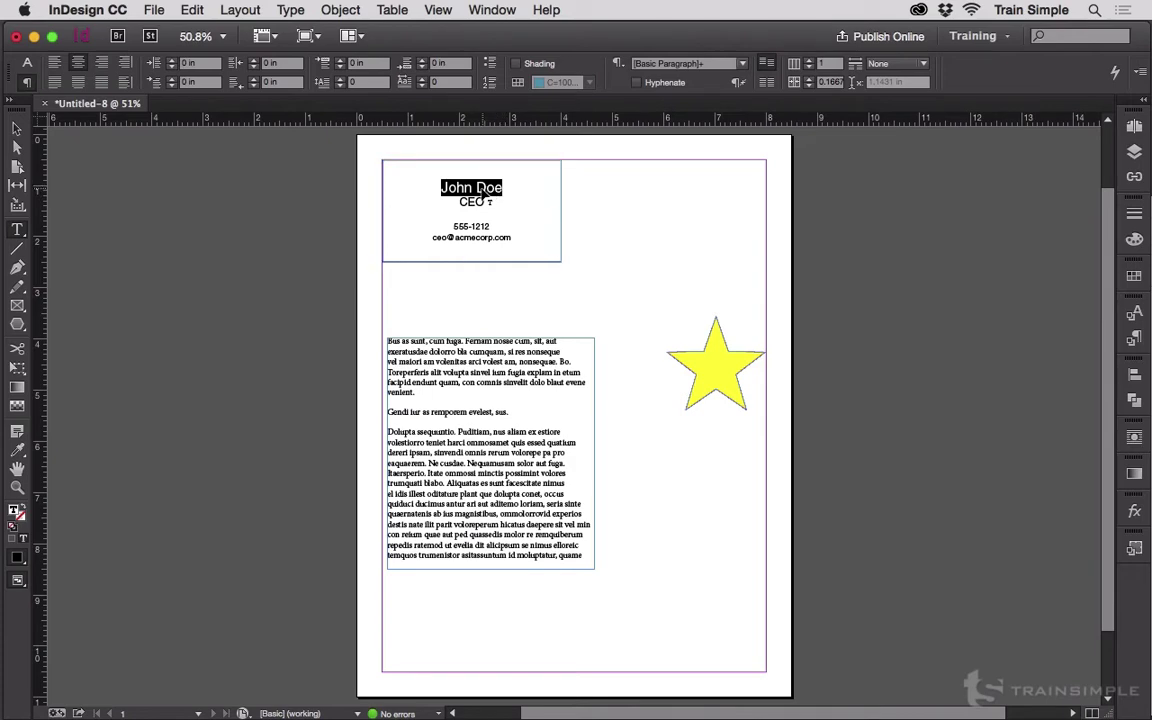
click(435, 393)
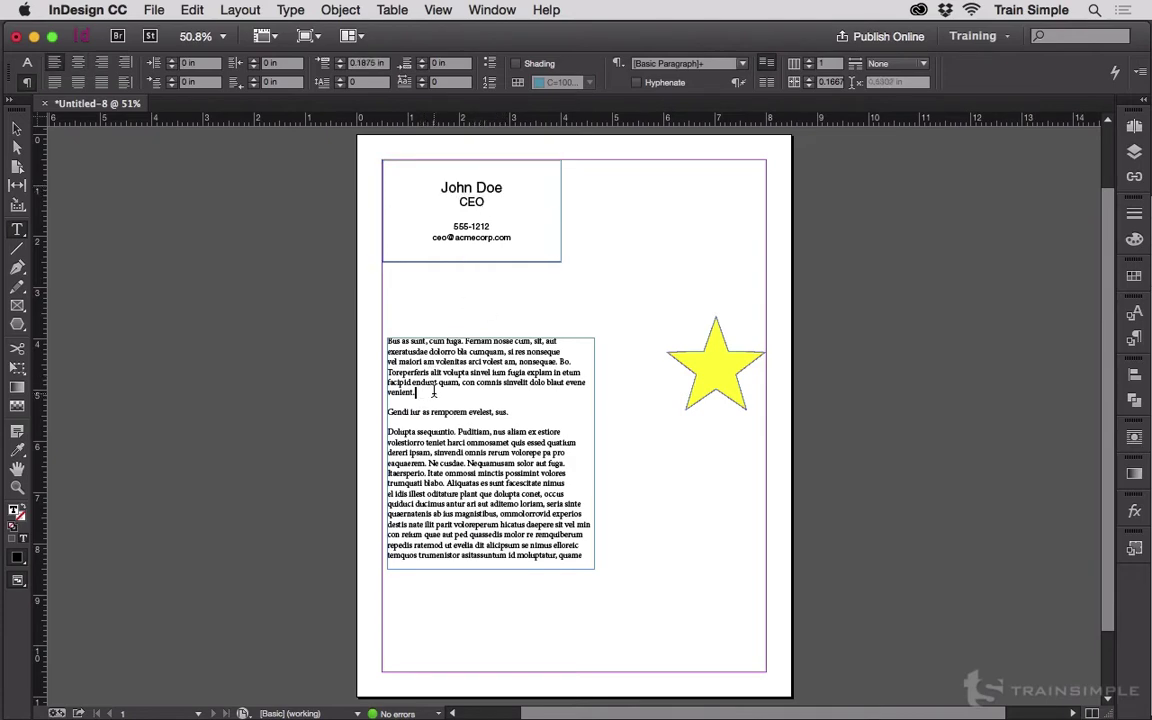
key(super+equal)
key(super+equal)
key(super+equal)
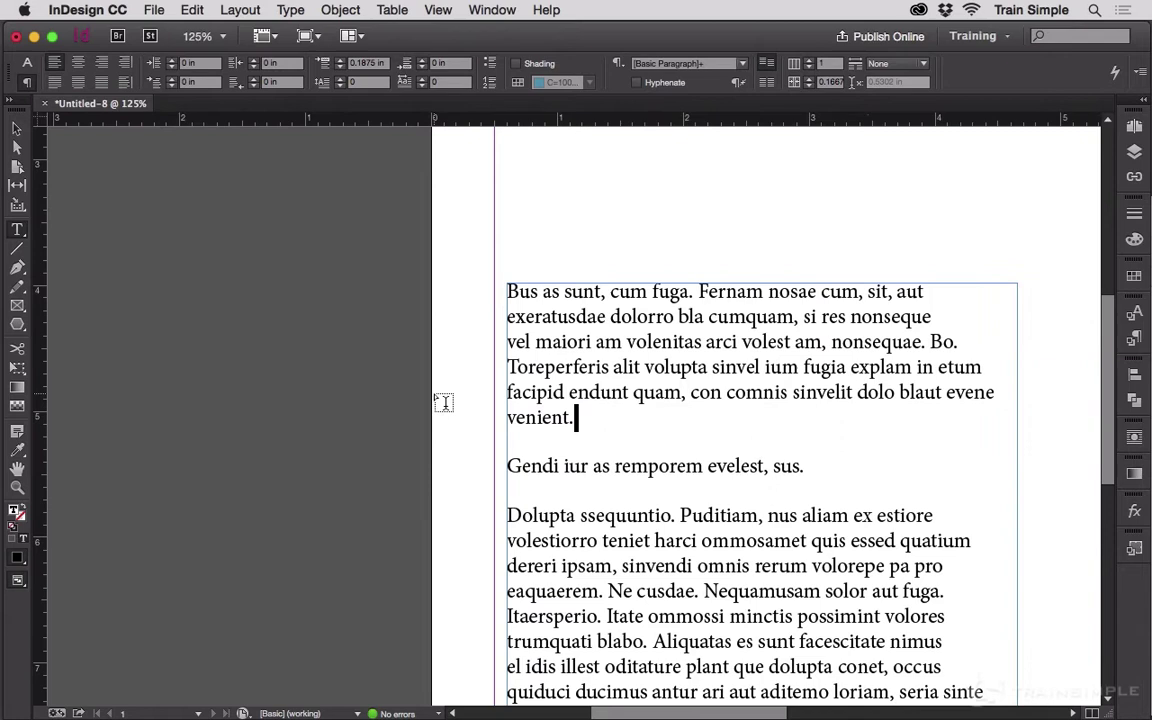
Step: Insert an empty paragraph before 'Gendi iur', paste John Doe with formatting, then undo
key(Right)
key(Right)
key(Return)
key(Return)
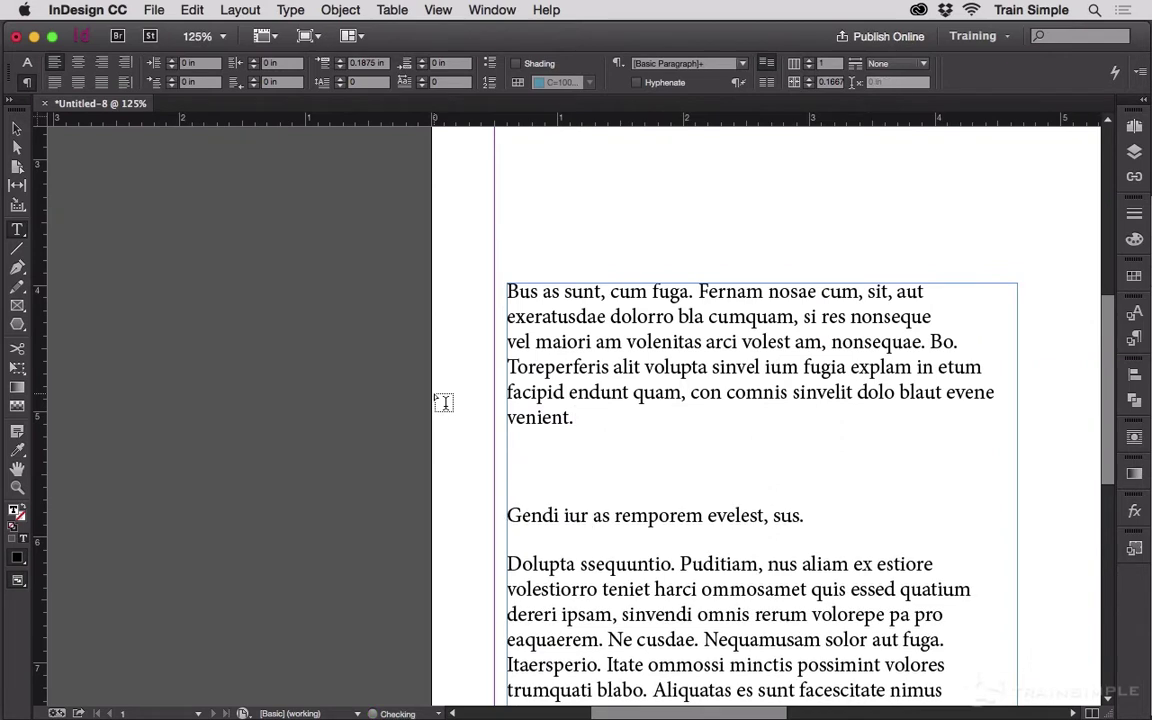
key(Up)
key(Up)
key(super+v)
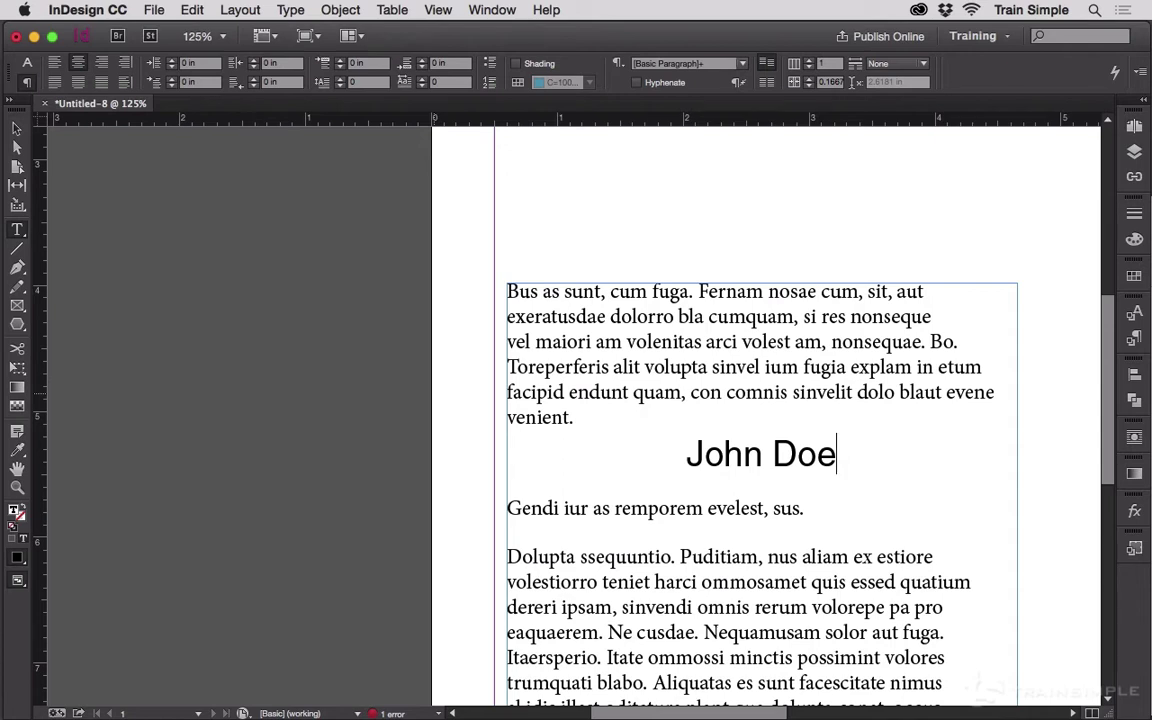
key(super+z)
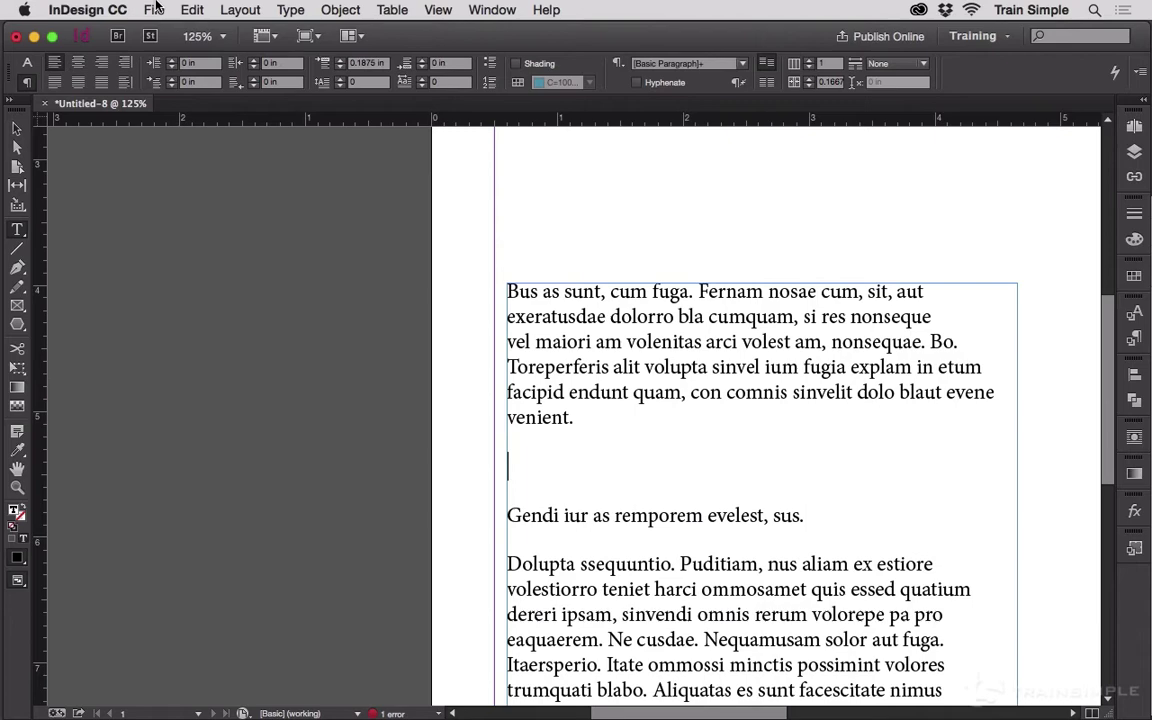
Step: Paste John Doe without formatting in the empty line and between 'volenitas' and 'arci', then undo
click(193, 10)
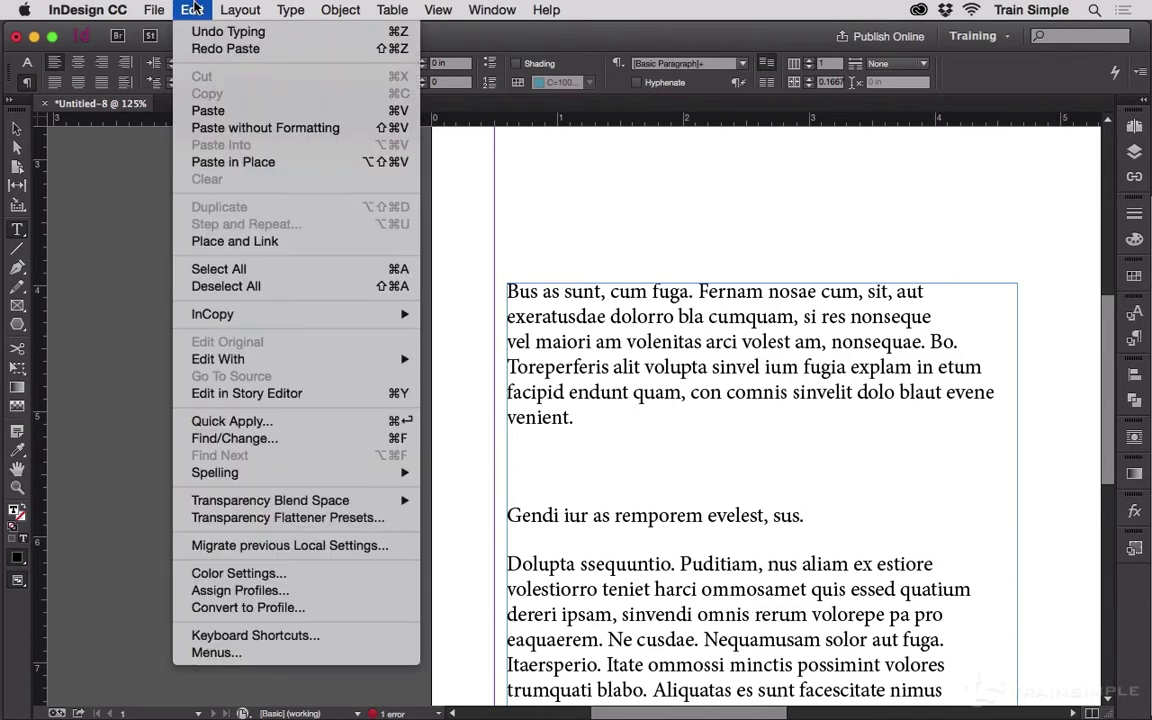
click(229, 128)
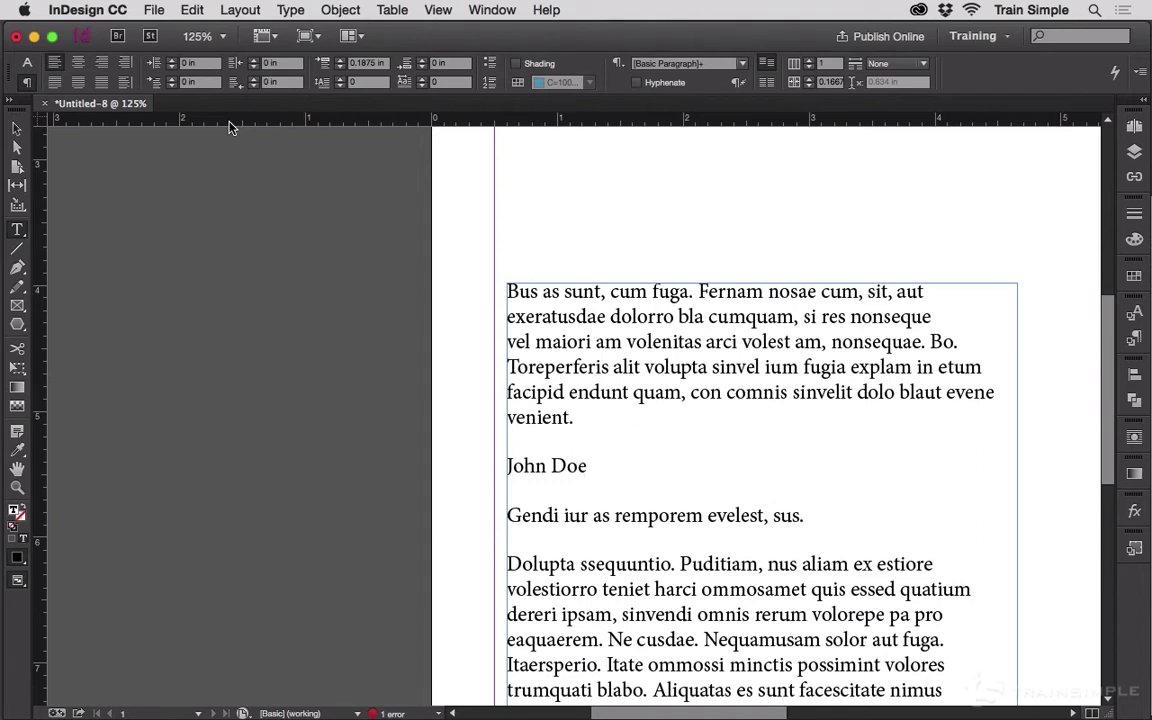
click(705, 342)
click(192, 10)
click(231, 128)
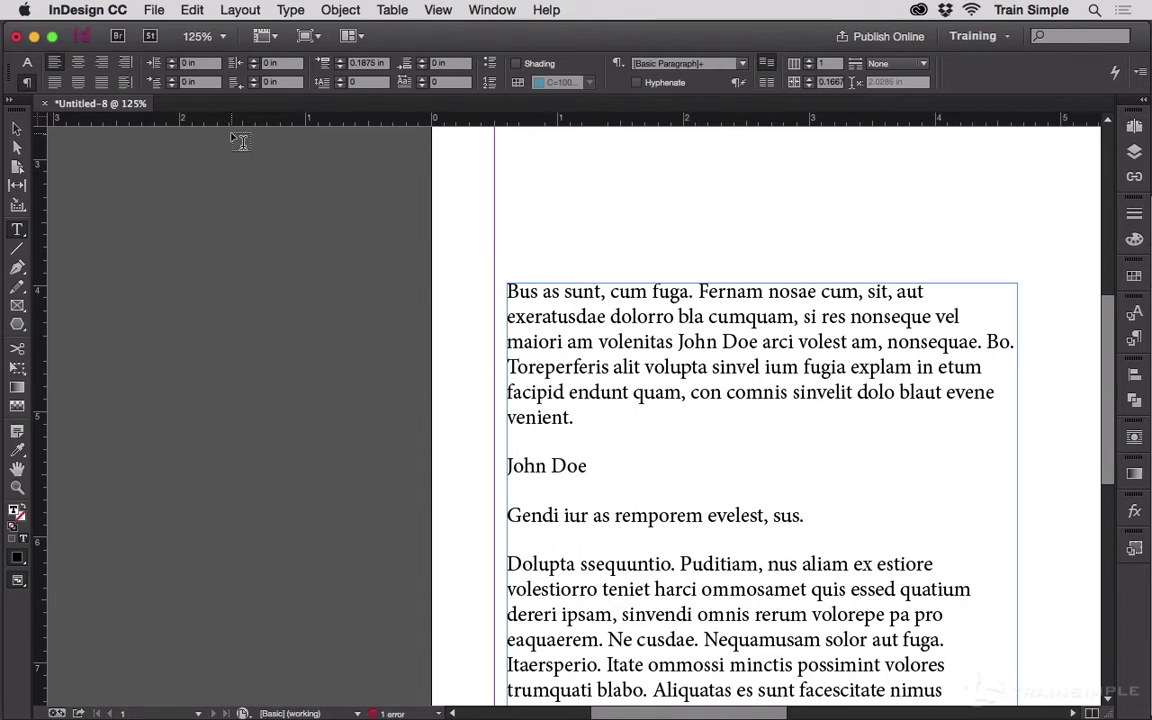
key(super+z)
key(super+z)
key(super+z)
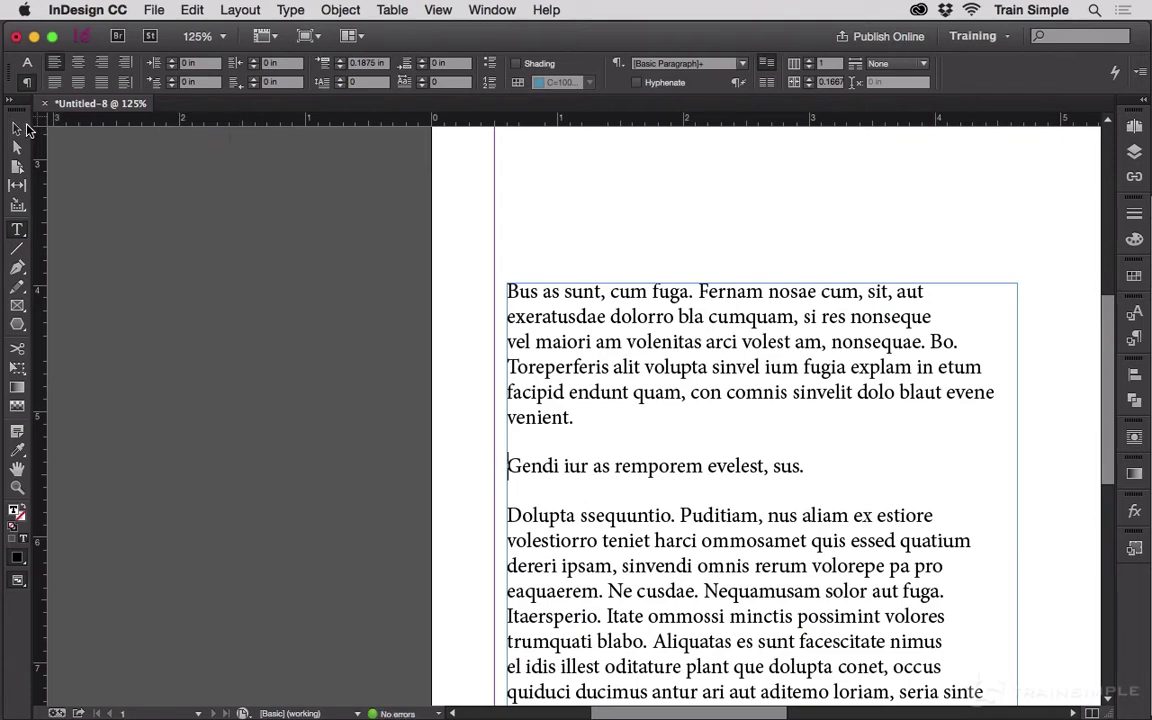
Step: Select the yellow star, copy it, and paste a second star onto the page
key(Escape)
key(super+minus)
key(super+minus)
key(super+minus)
click(770, 313)
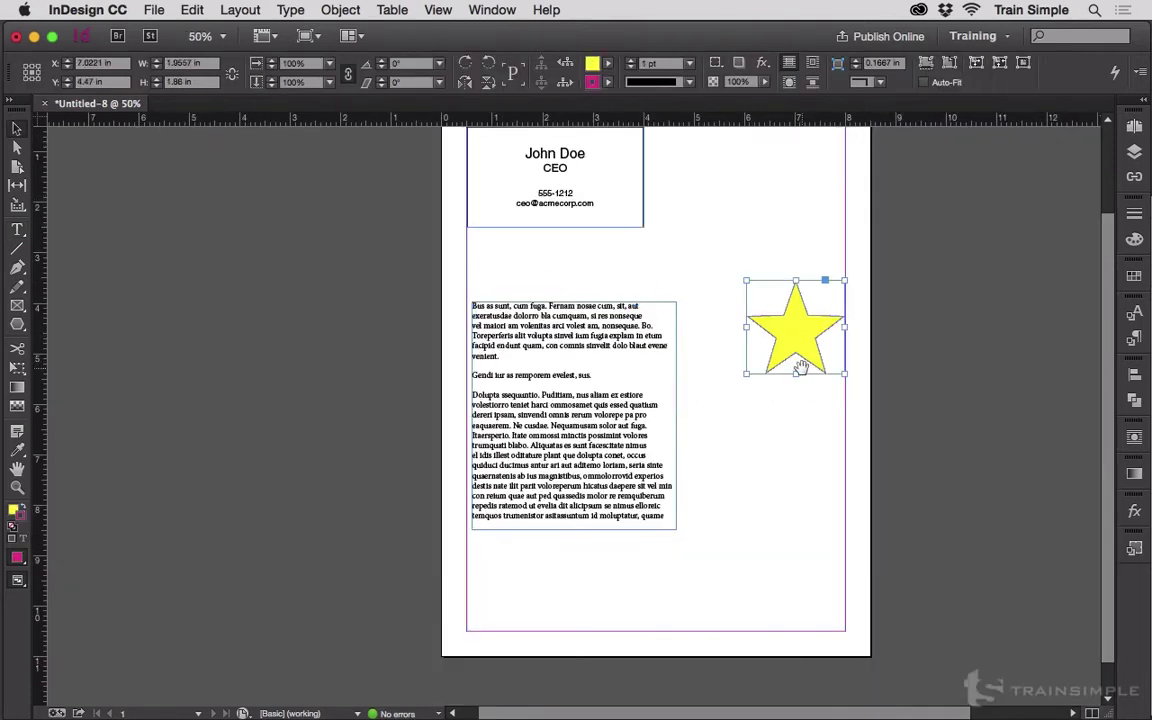
drag(798, 367, 644, 436)
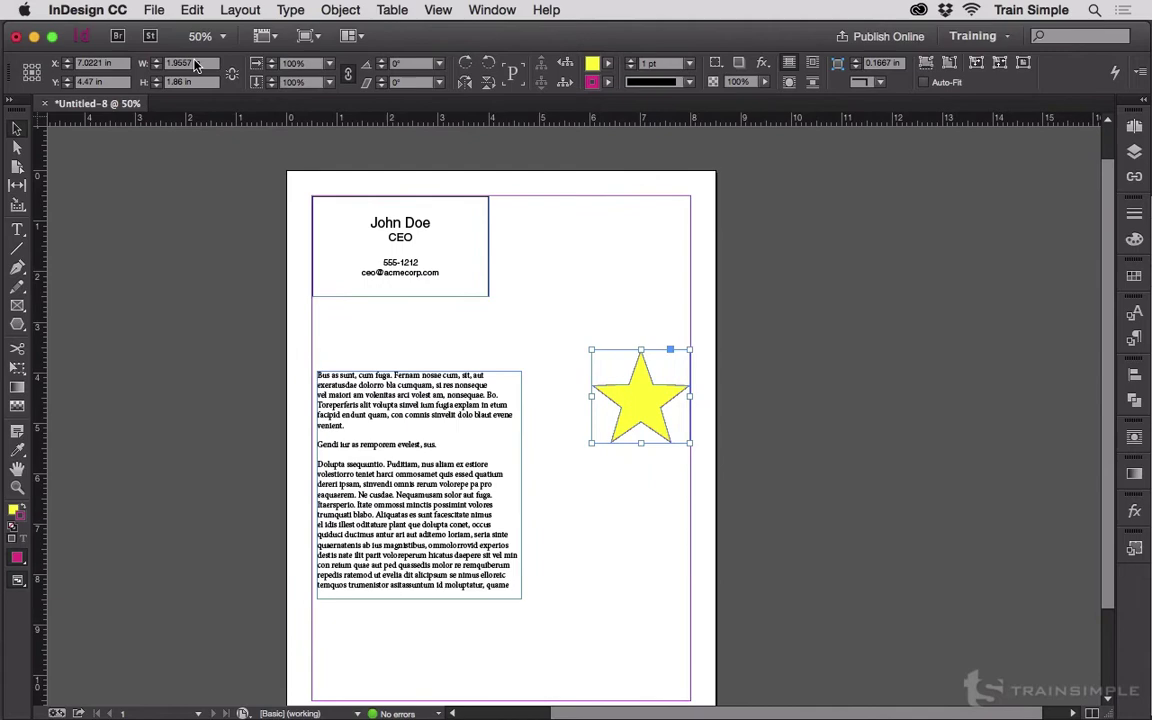
click(192, 10)
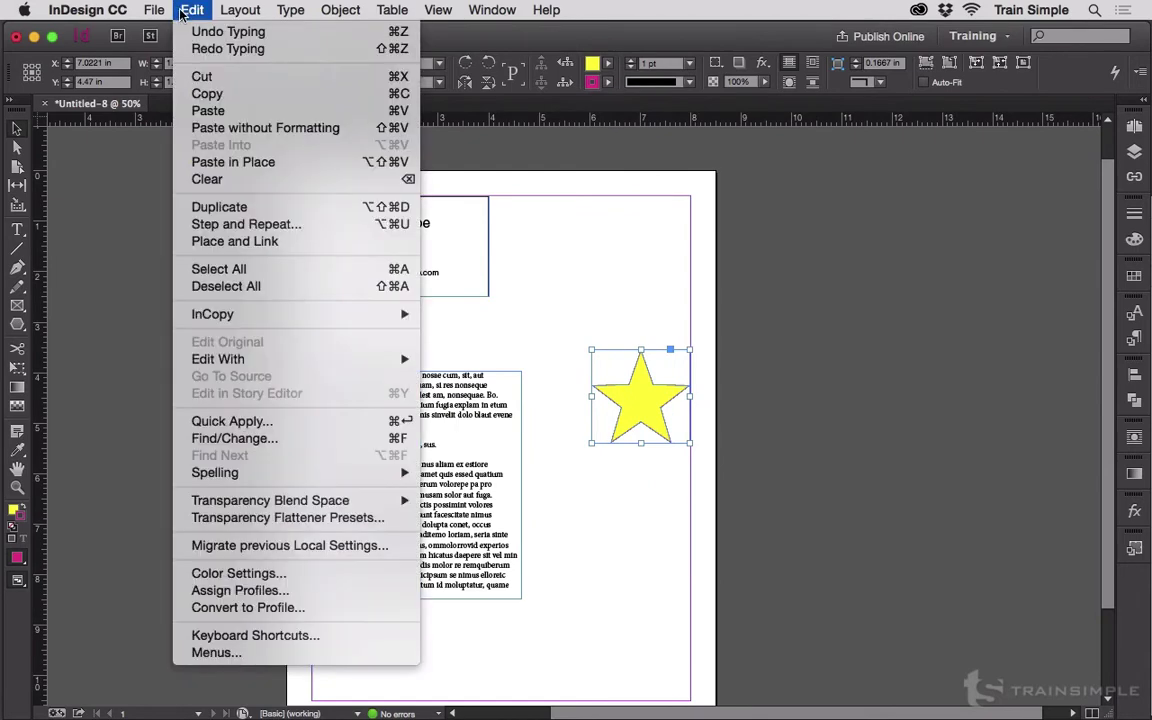
click(214, 95)
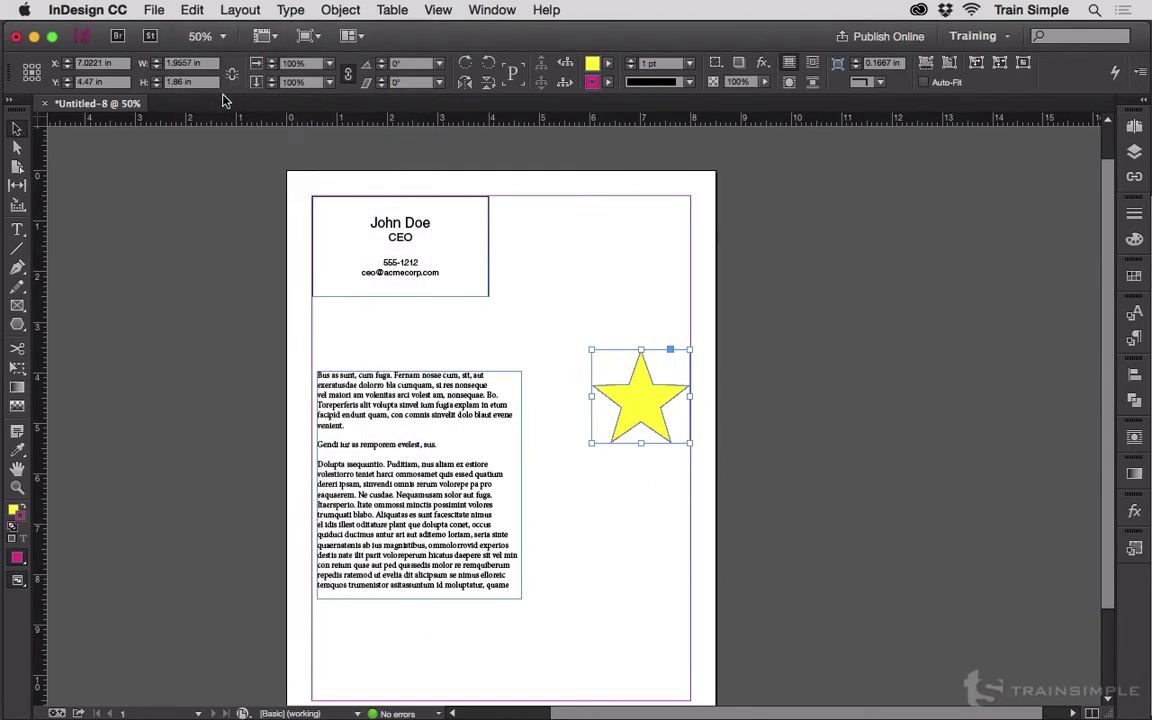
click(195, 10)
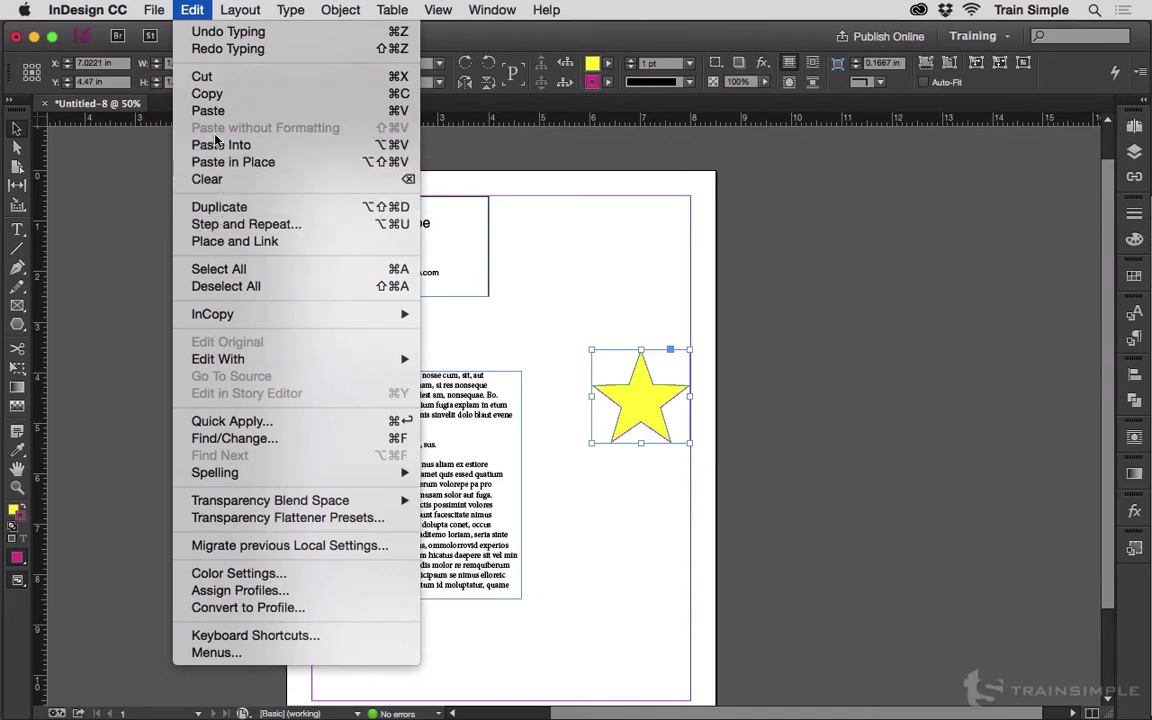
click(198, 110)
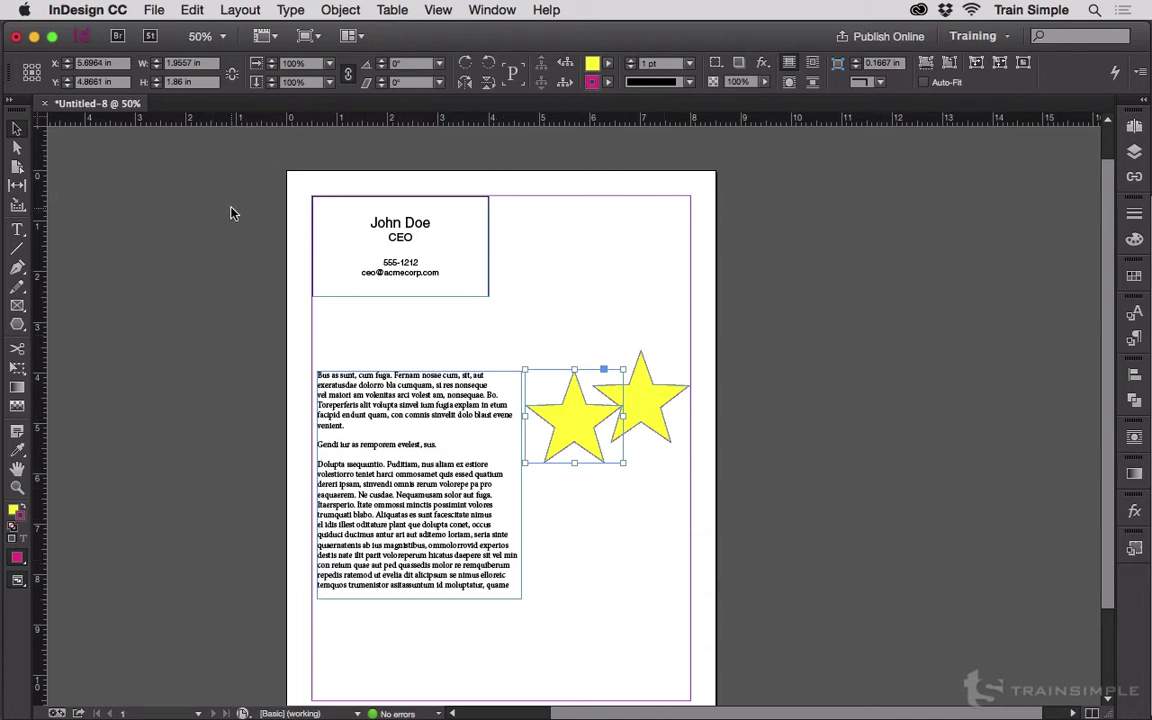
Step: Zoom into the pasteboard right of the page, paste a star there, then fit the page and undo
click(828, 311)
drag(711, 291, 668, 291)
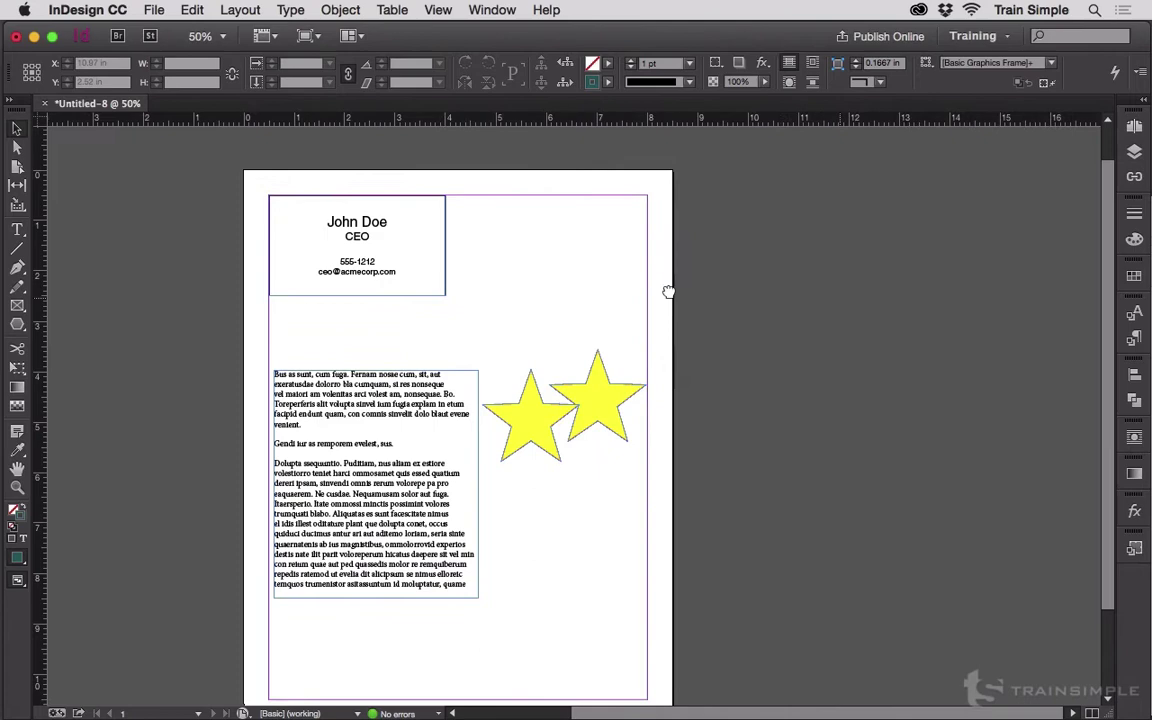
scroll(411, 270, down, 1)
scroll(486, 663, up, 3)
key(z)
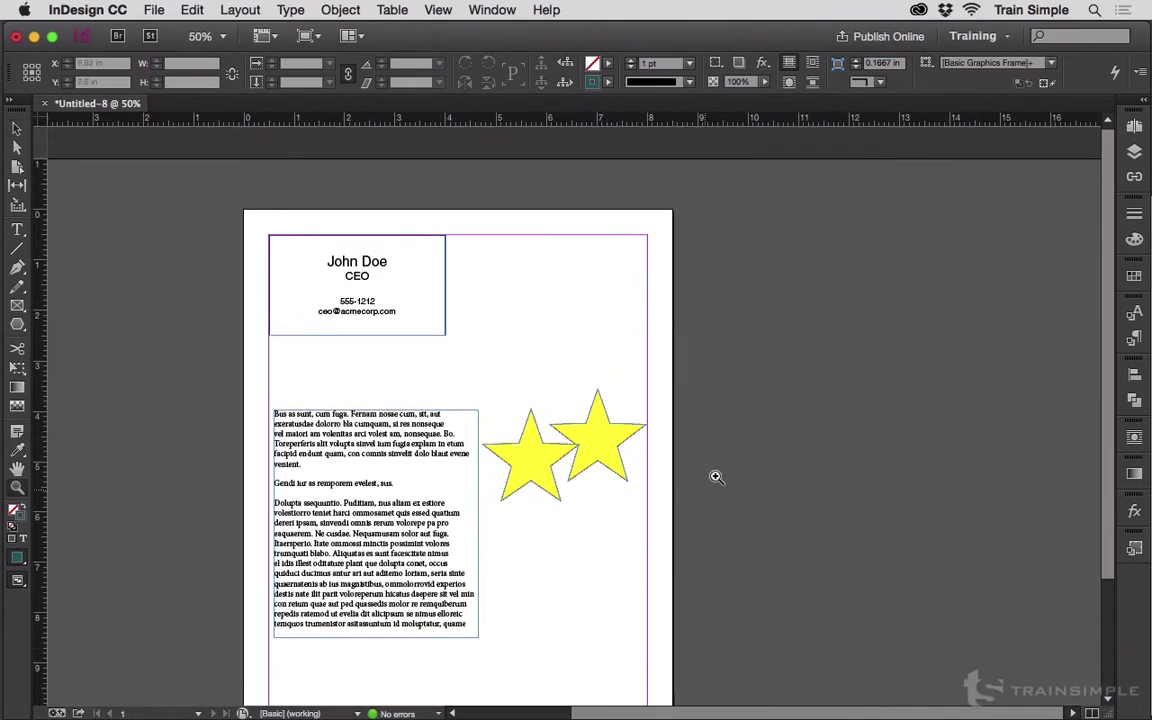
drag(740, 411, 882, 586)
key(super+v)
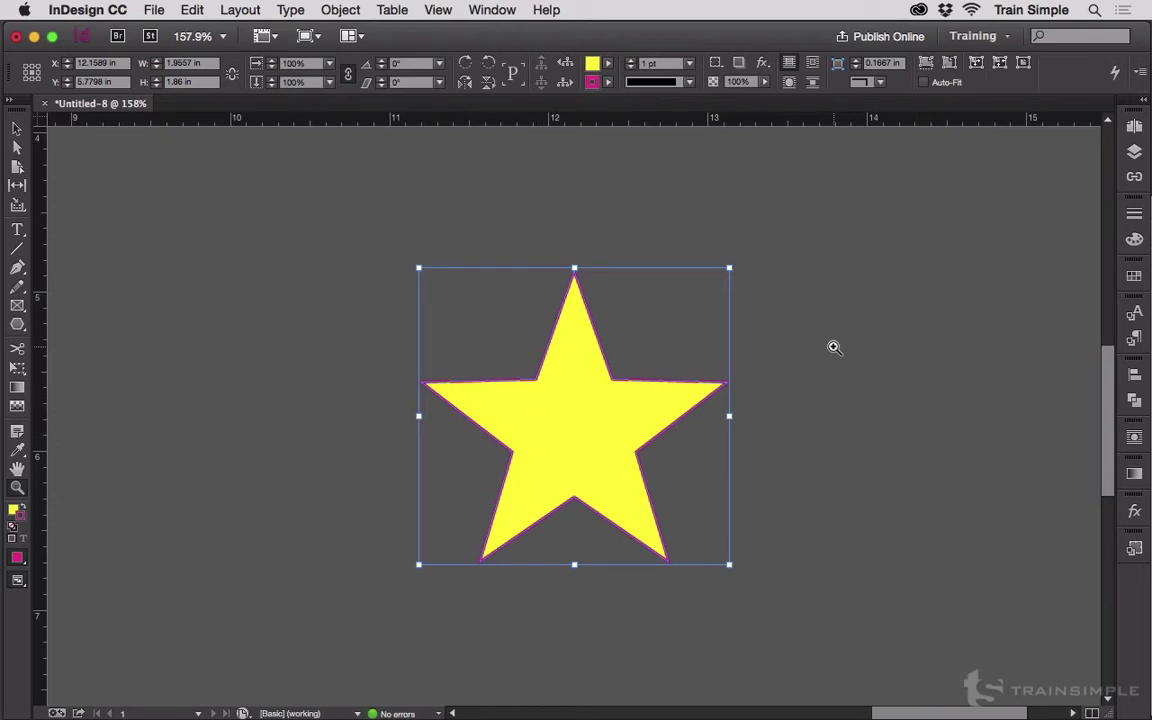
key(super+0)
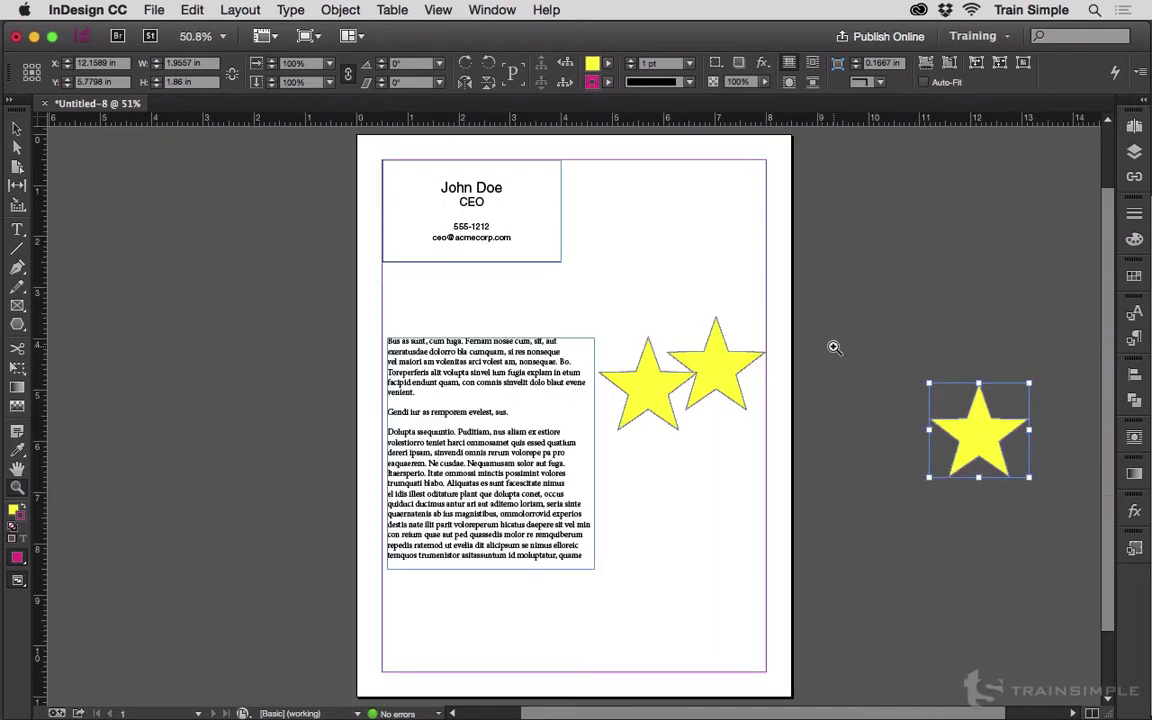
key(super+z)
key(super+z)
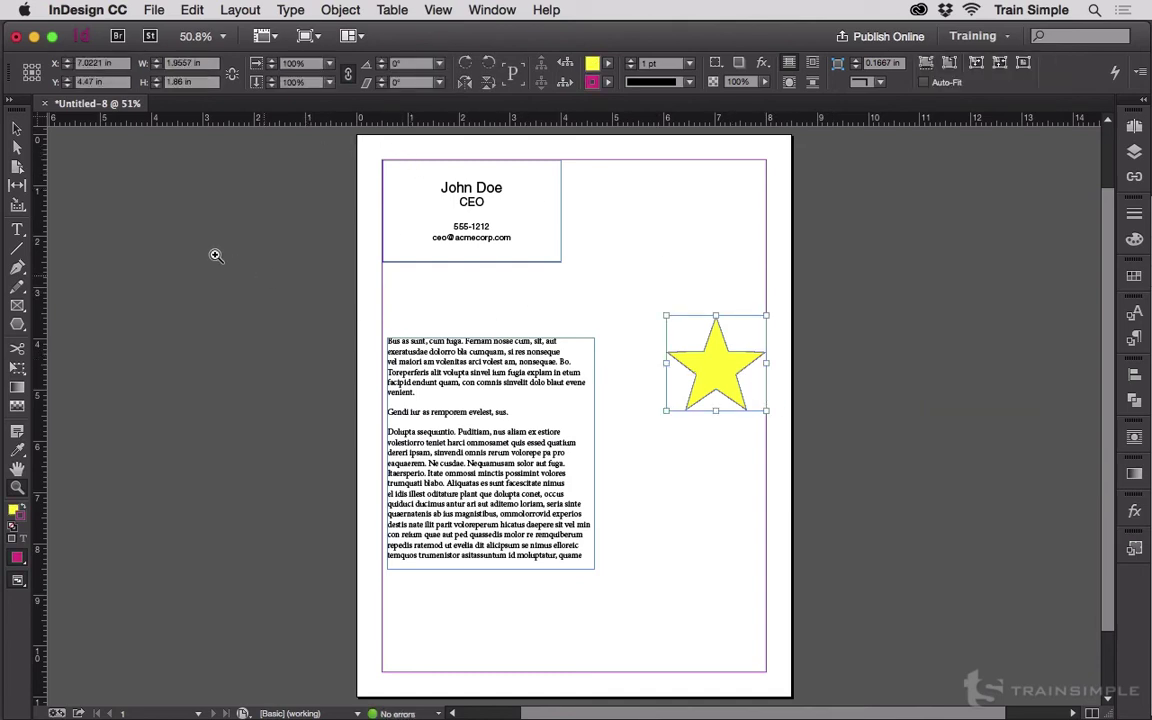
Step: Paste the star in place at its original position and drag the copy slightly aside
click(190, 10)
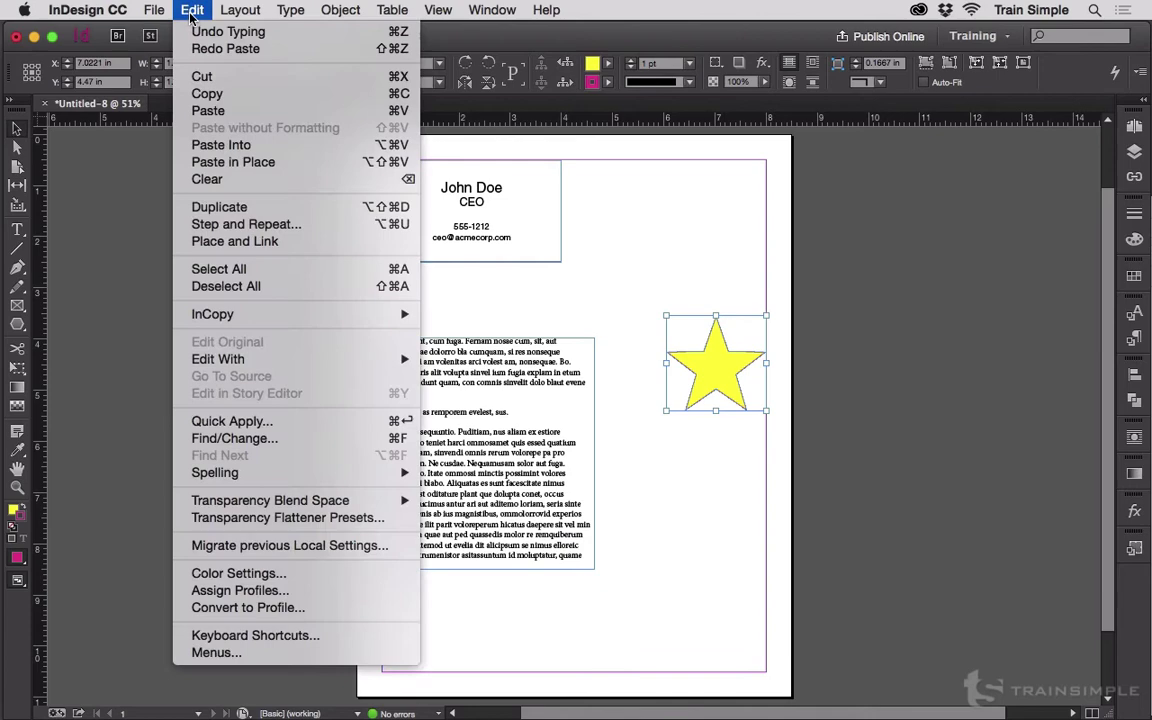
click(236, 161)
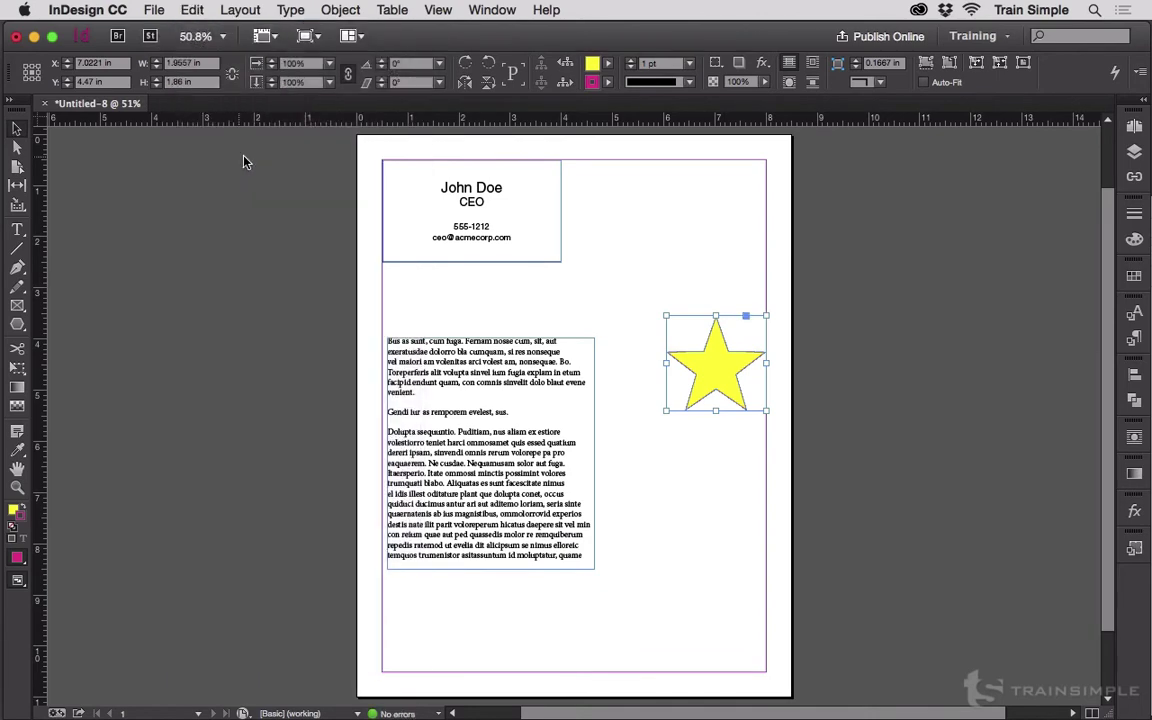
drag(753, 372, 730, 378)
Step: Add pages 2 and 3 in the Pages panel and paste the star in place on each
click(1134, 125)
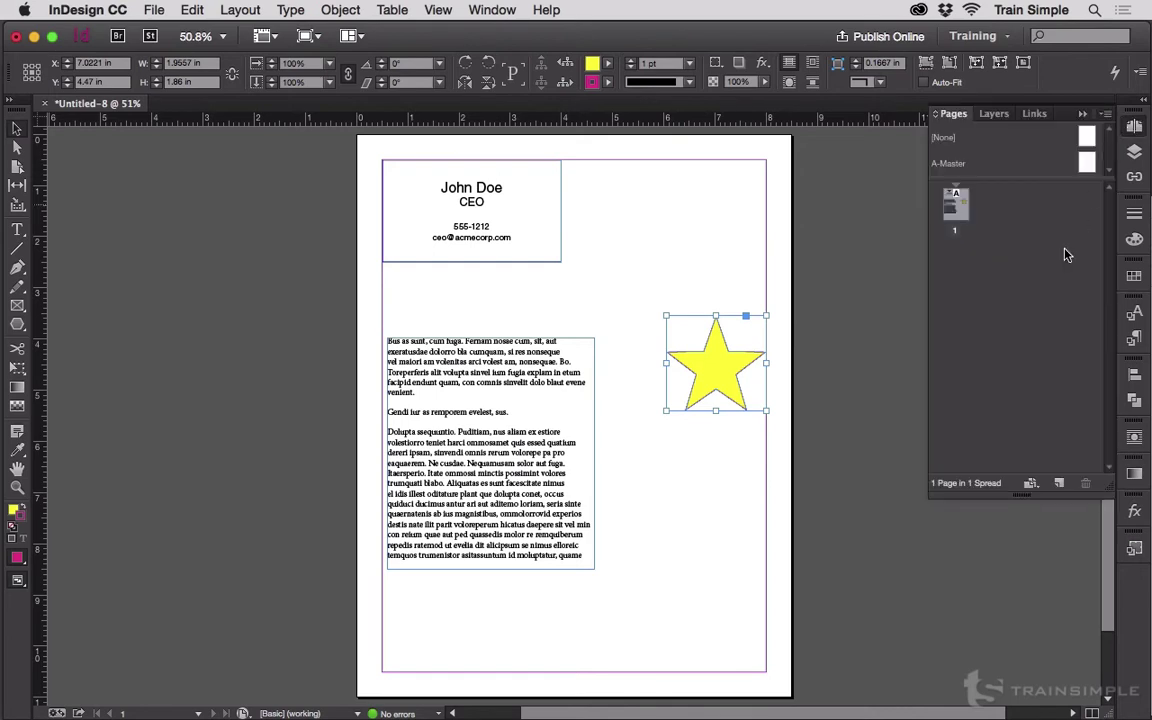
click(1059, 484)
click(192, 9)
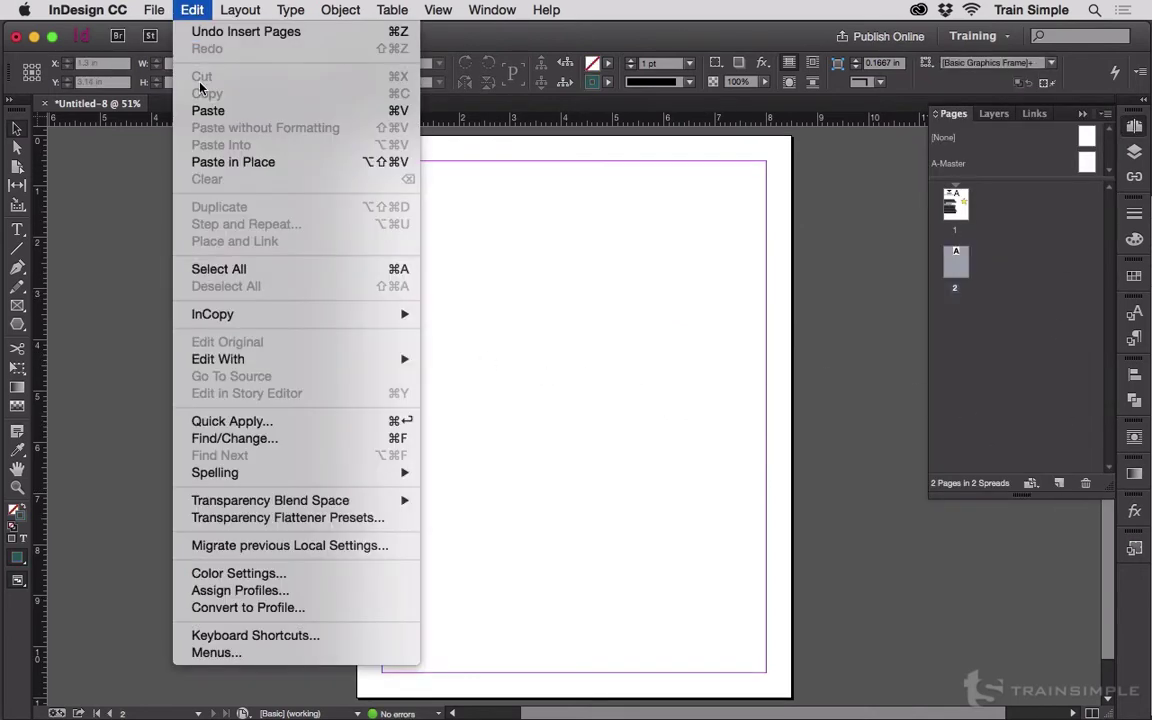
click(294, 160)
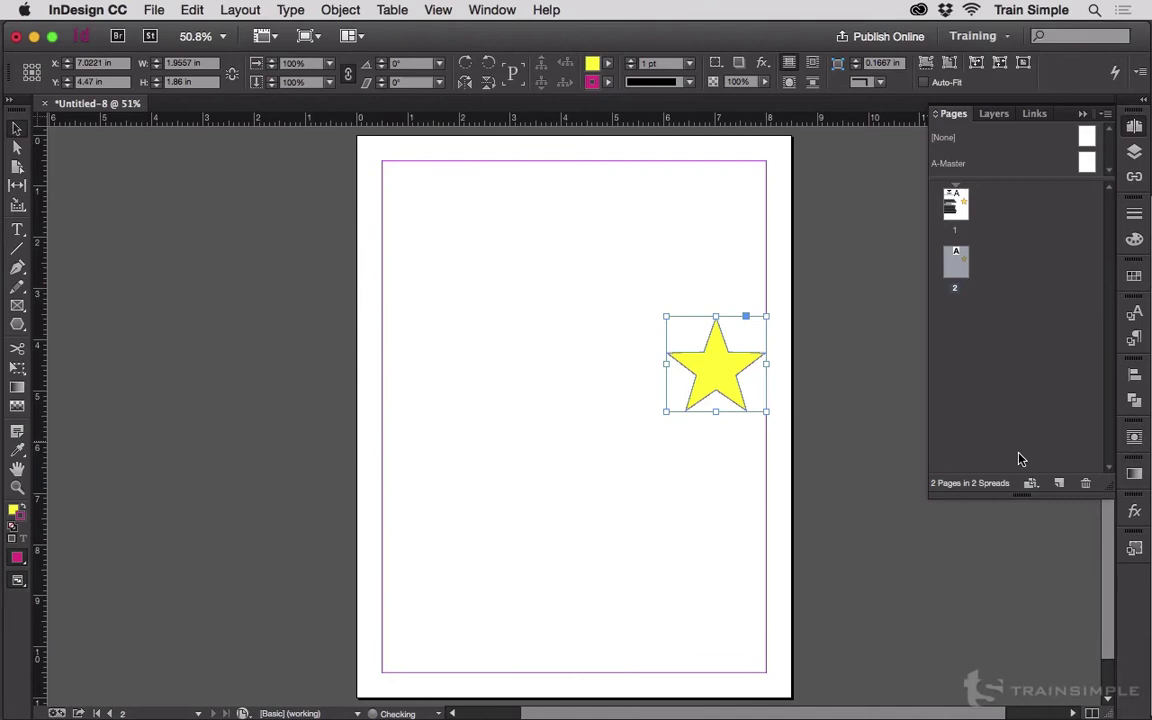
click(1059, 483)
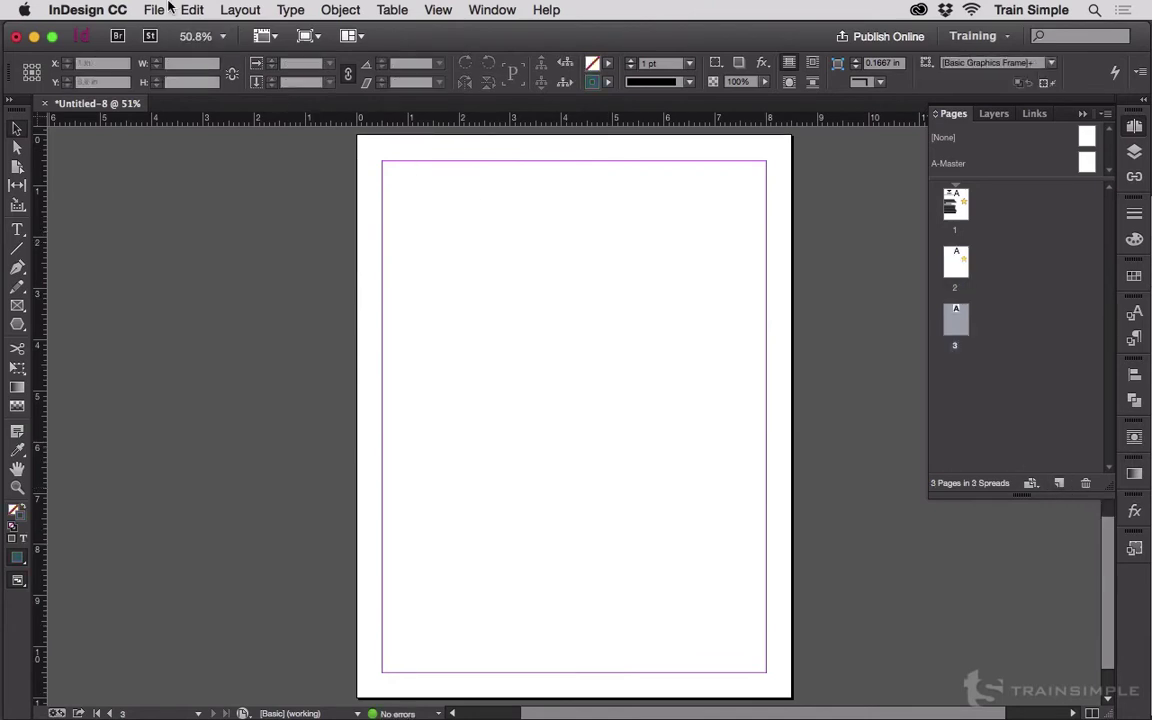
click(192, 9)
click(230, 151)
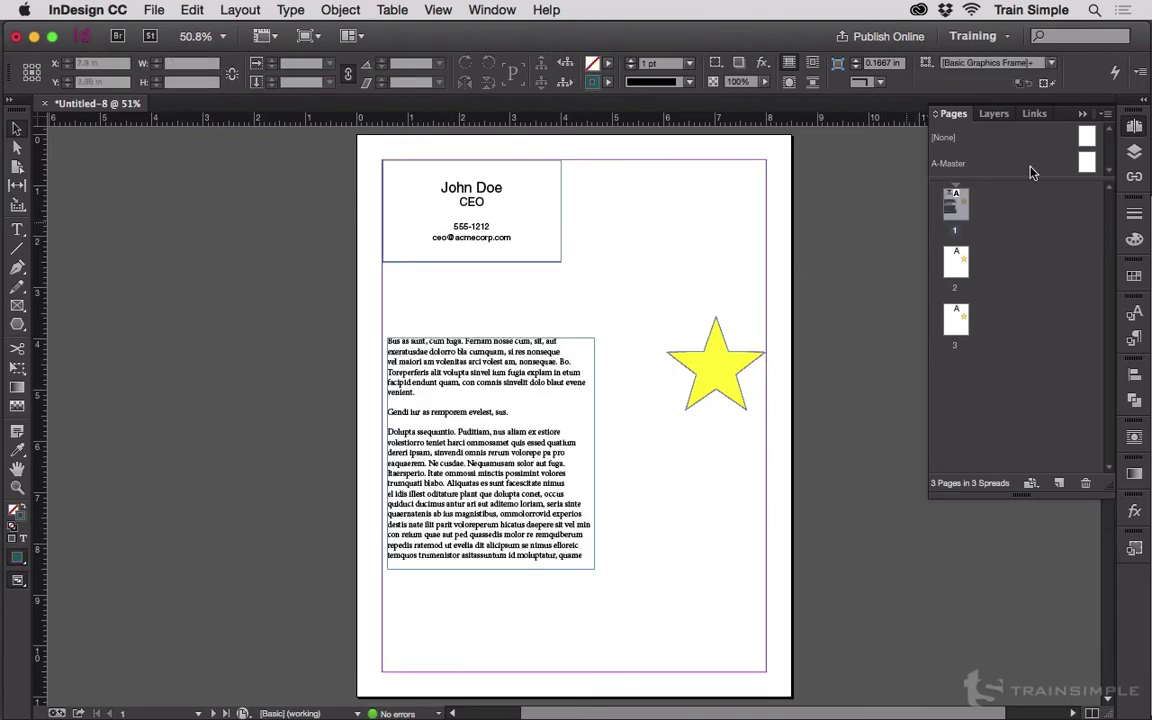
click(1022, 105)
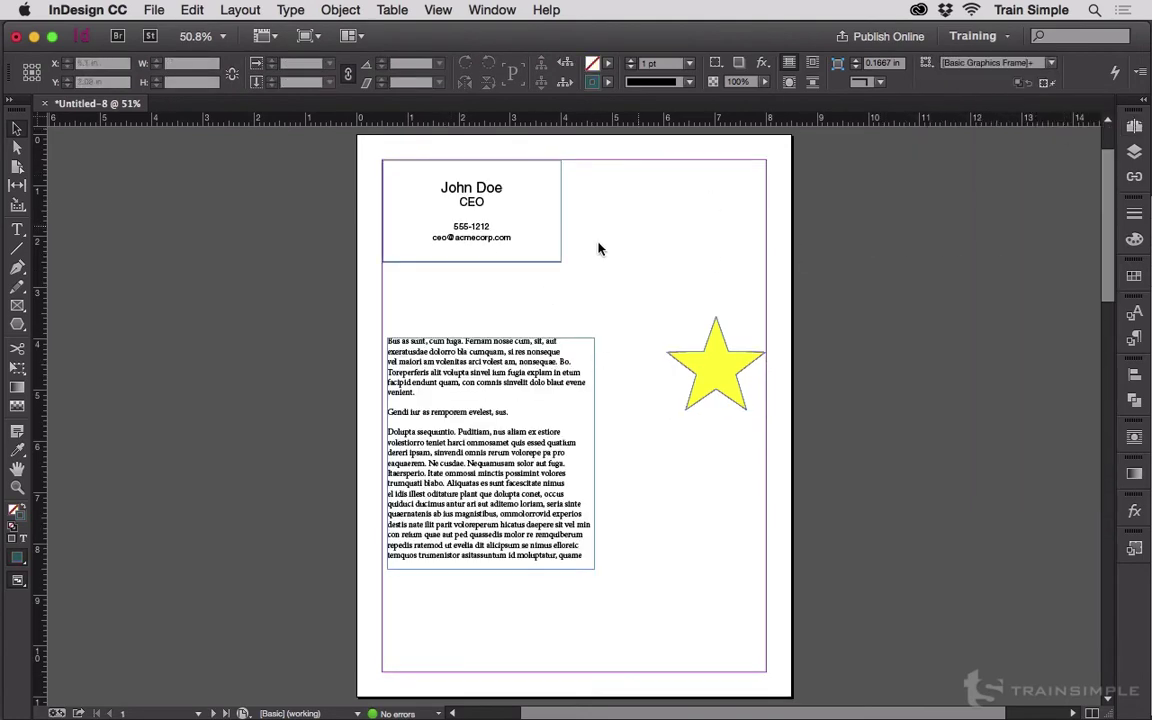
click(737, 374)
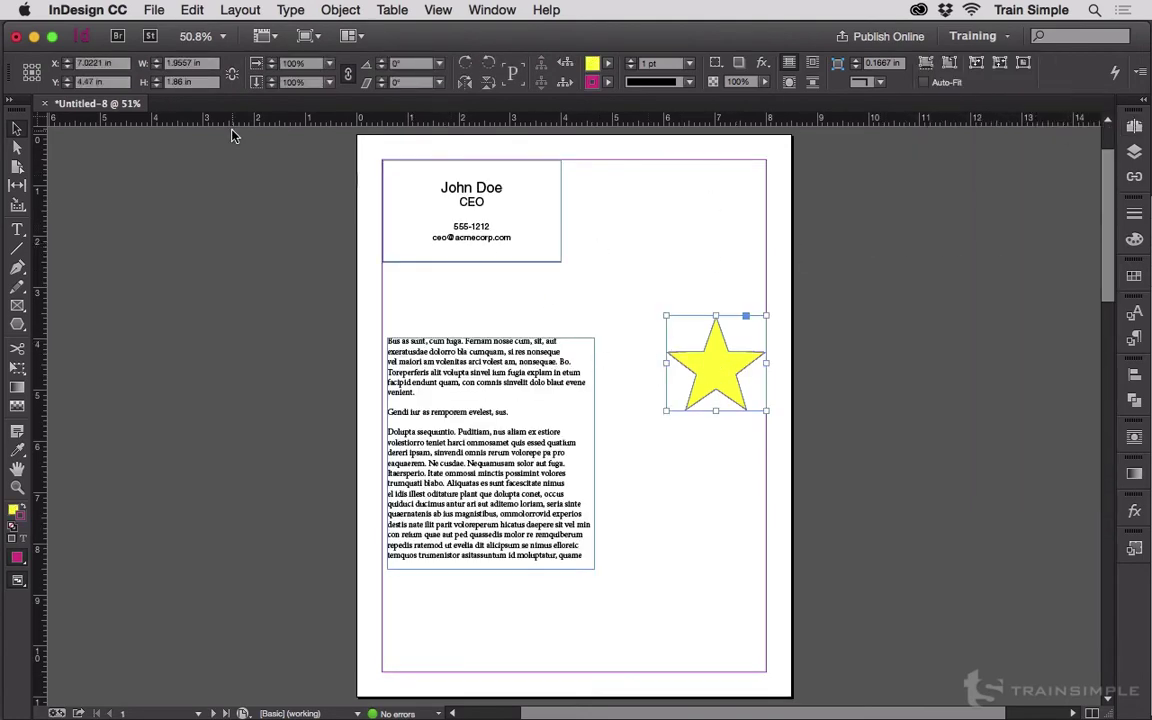
click(712, 291)
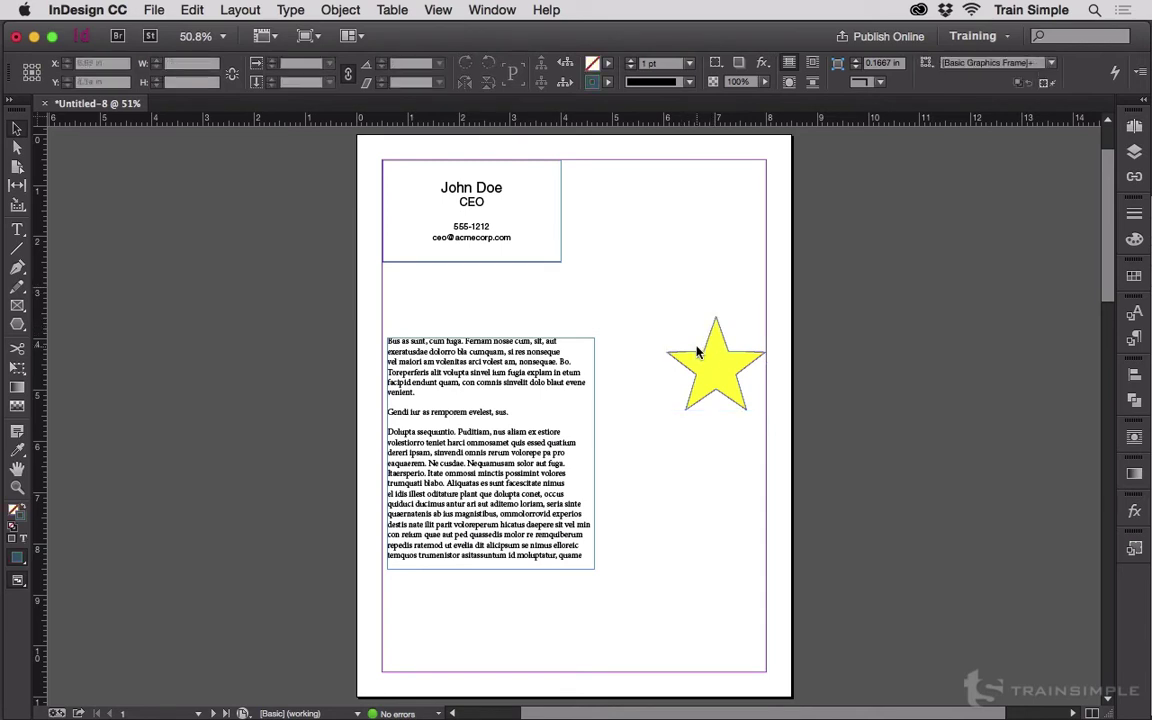
key(super+v)
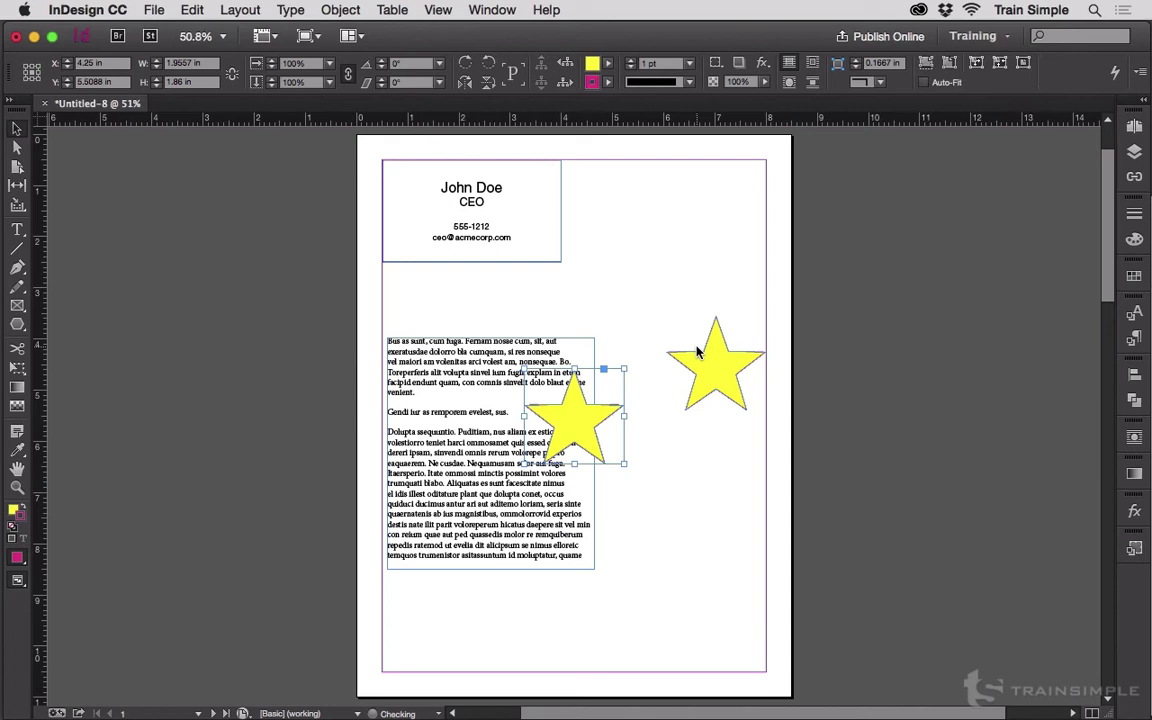
key(super+z)
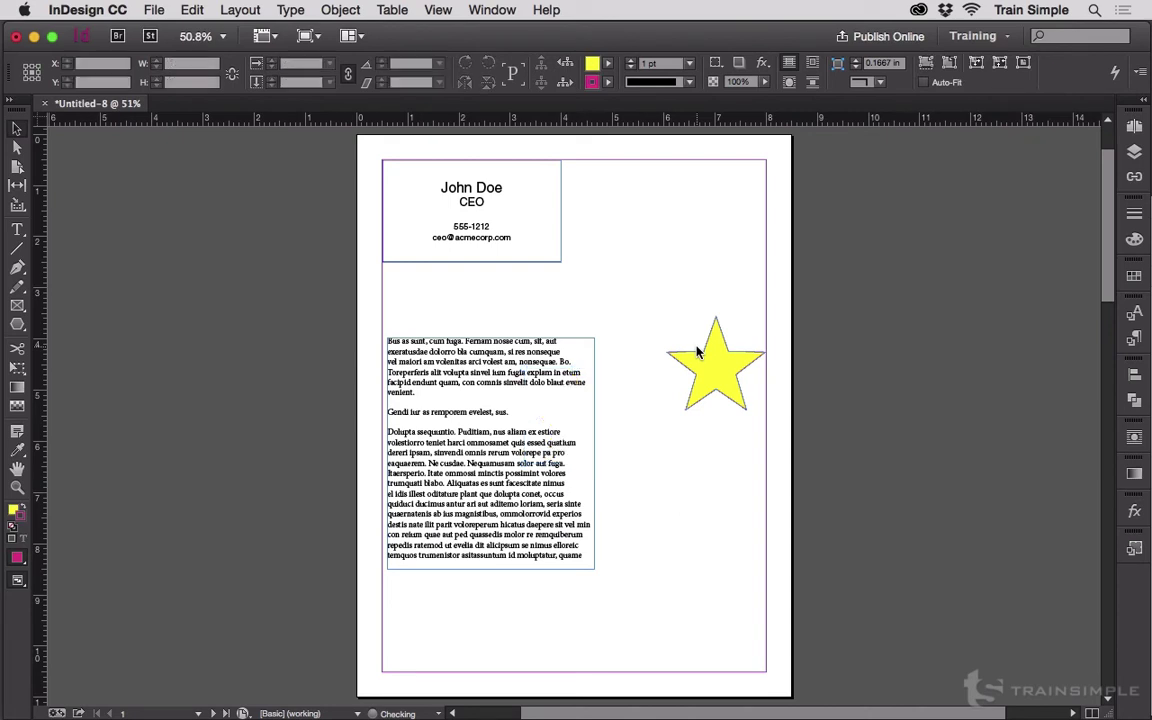
click(535, 355)
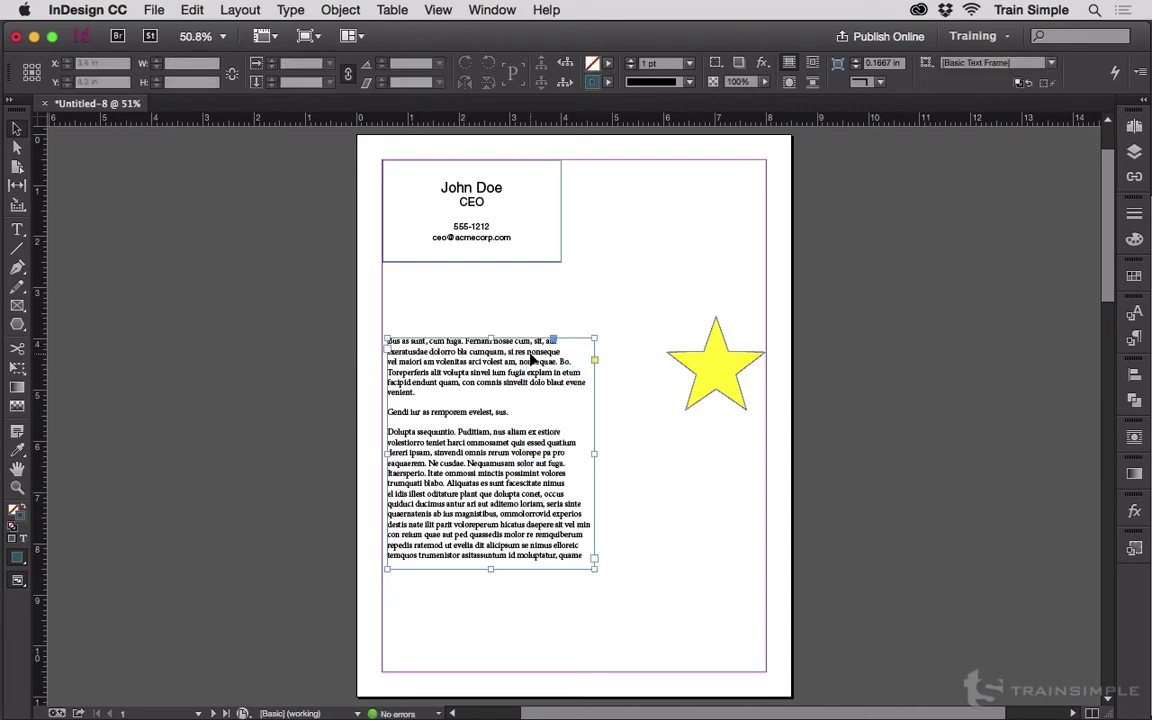
drag(599, 273, 470, 199)
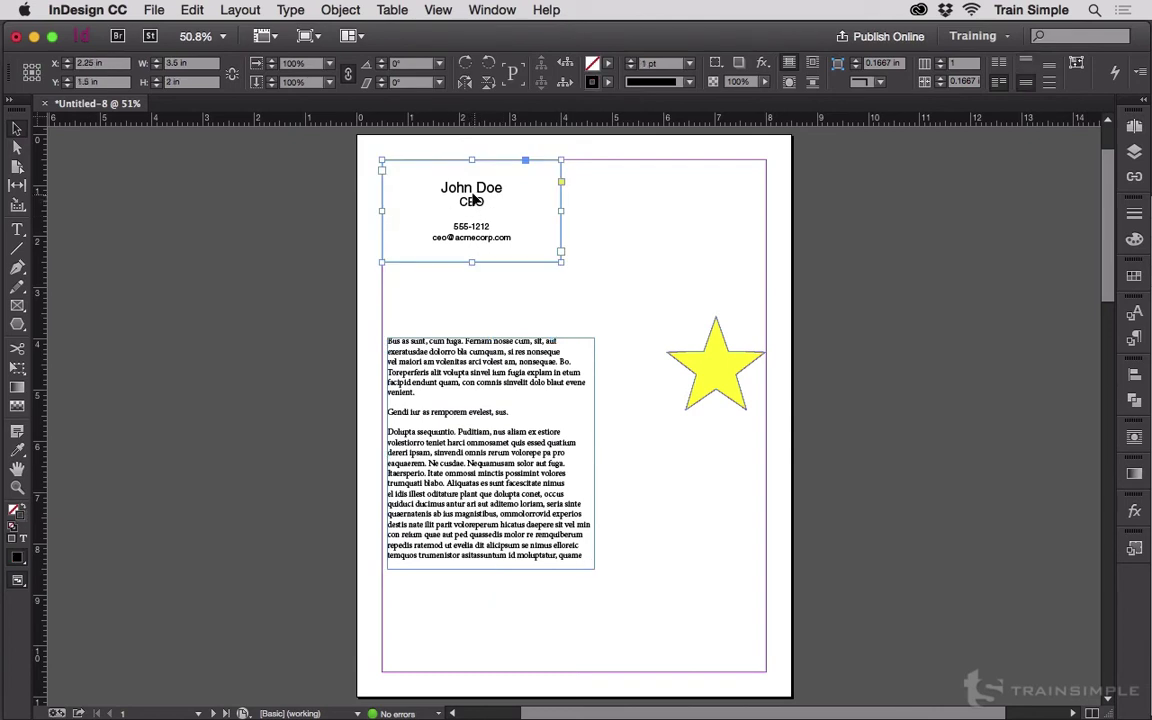
click(192, 10)
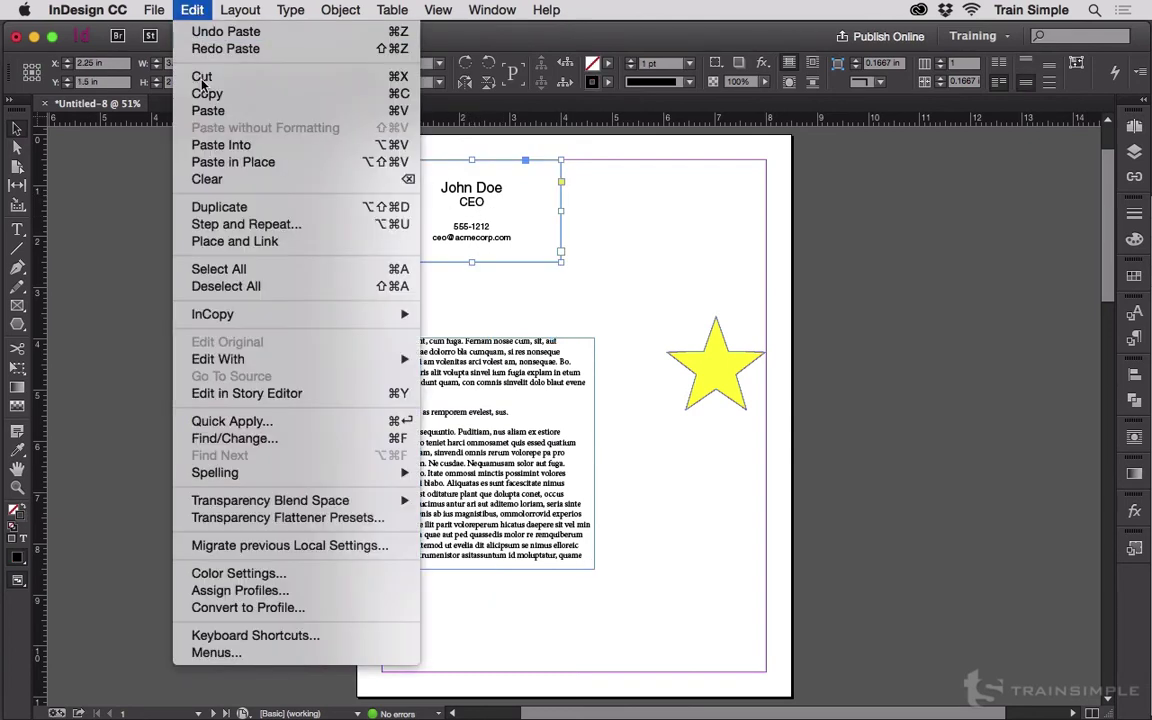
click(213, 207)
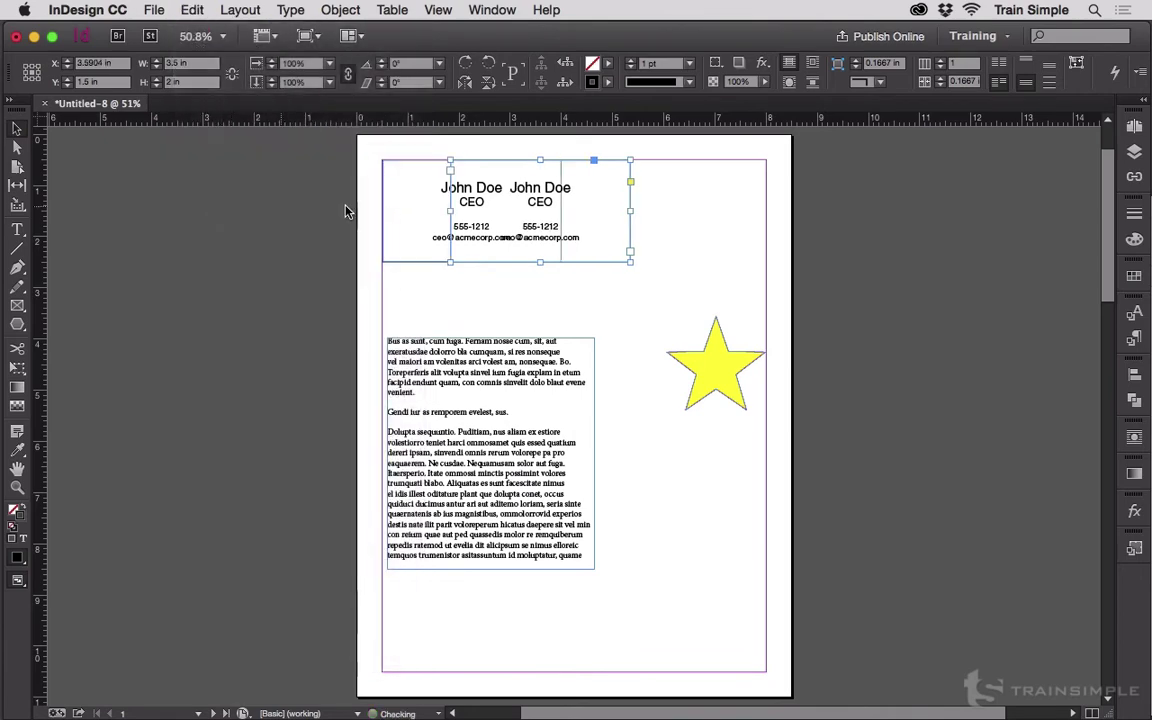
drag(551, 192, 671, 189)
click(192, 10)
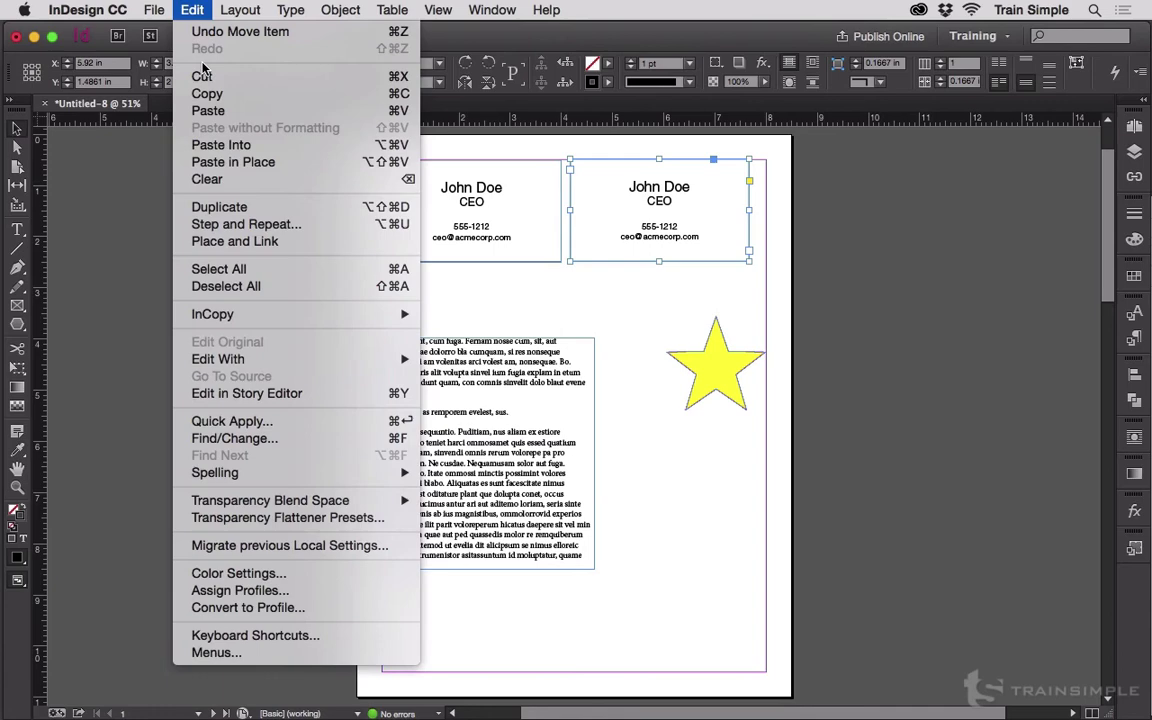
click(208, 110)
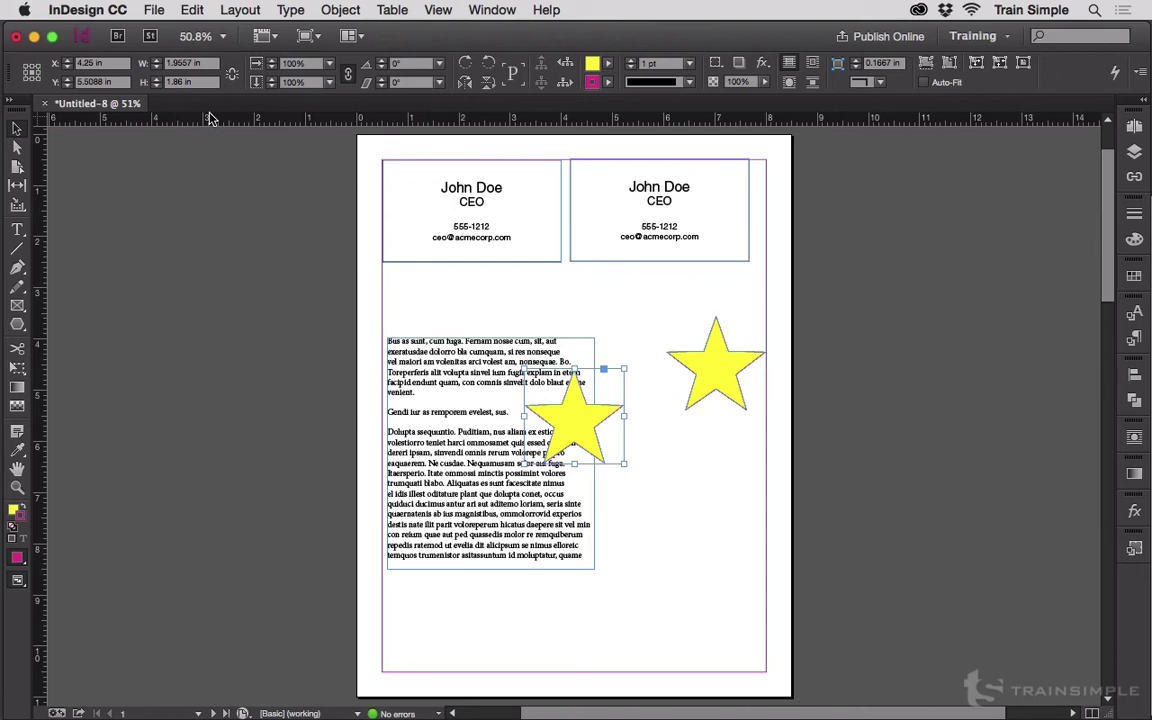
key(super+z)
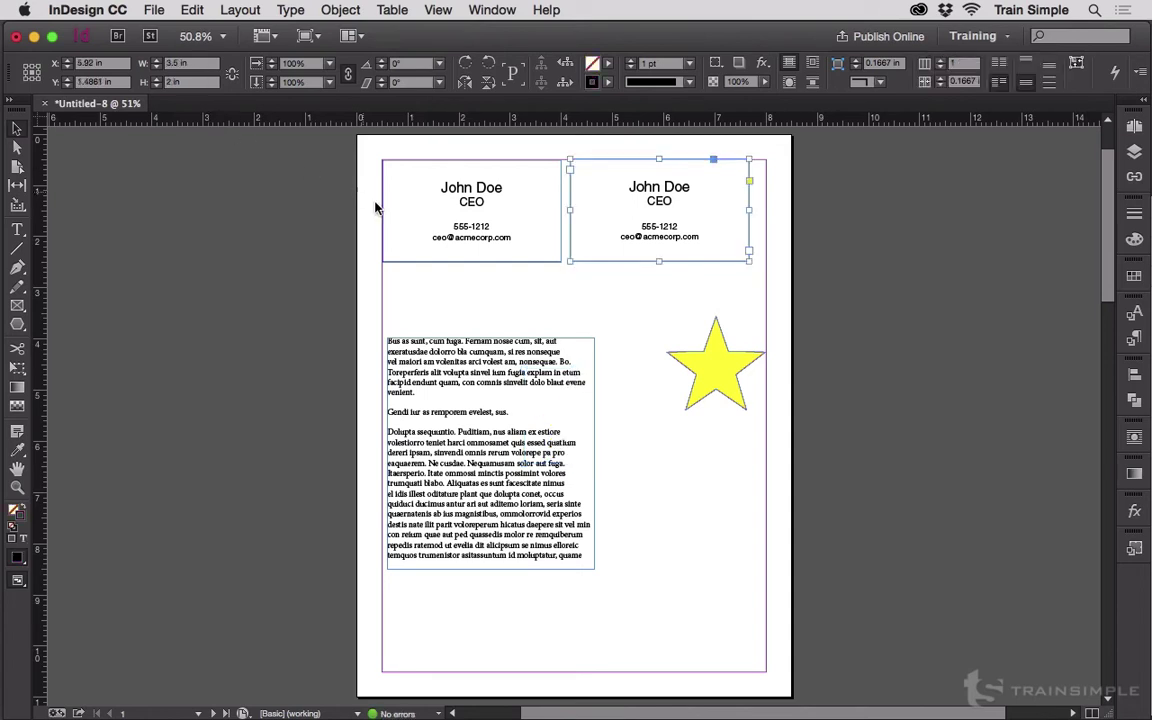
key(super+z)
key(super+z)
click(598, 240)
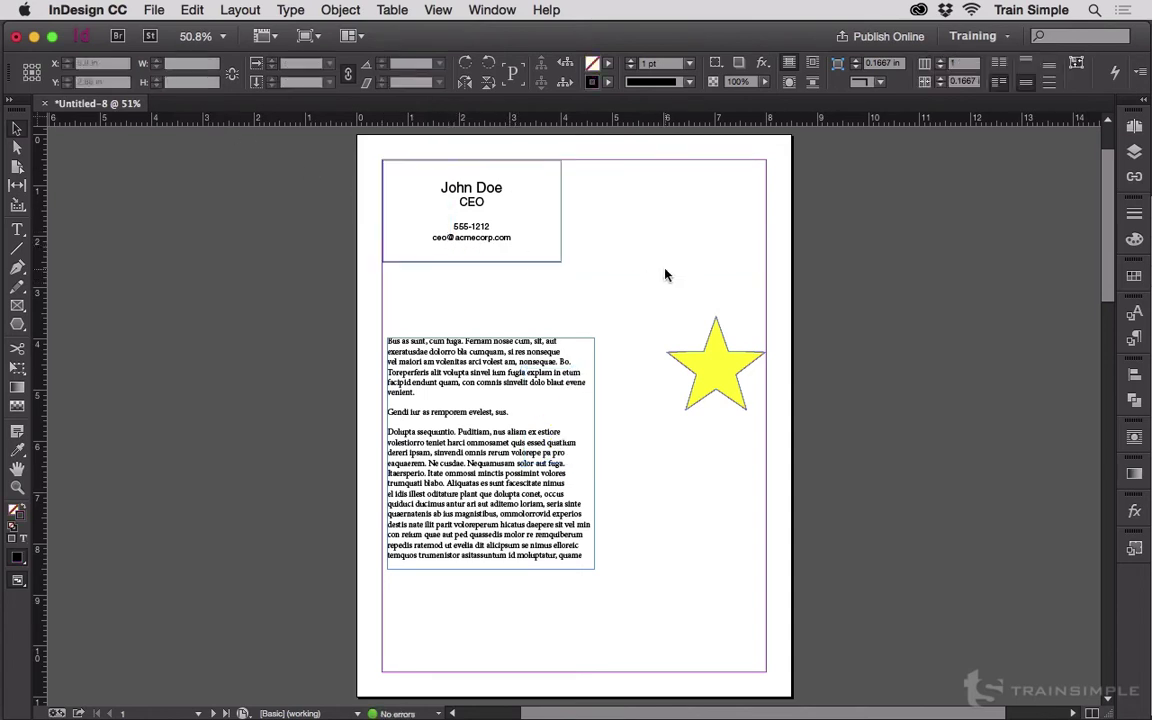
Step: Alt-drag an enlarged copy of the yellow star, delete the small original, and reposition the big star
click(691, 365)
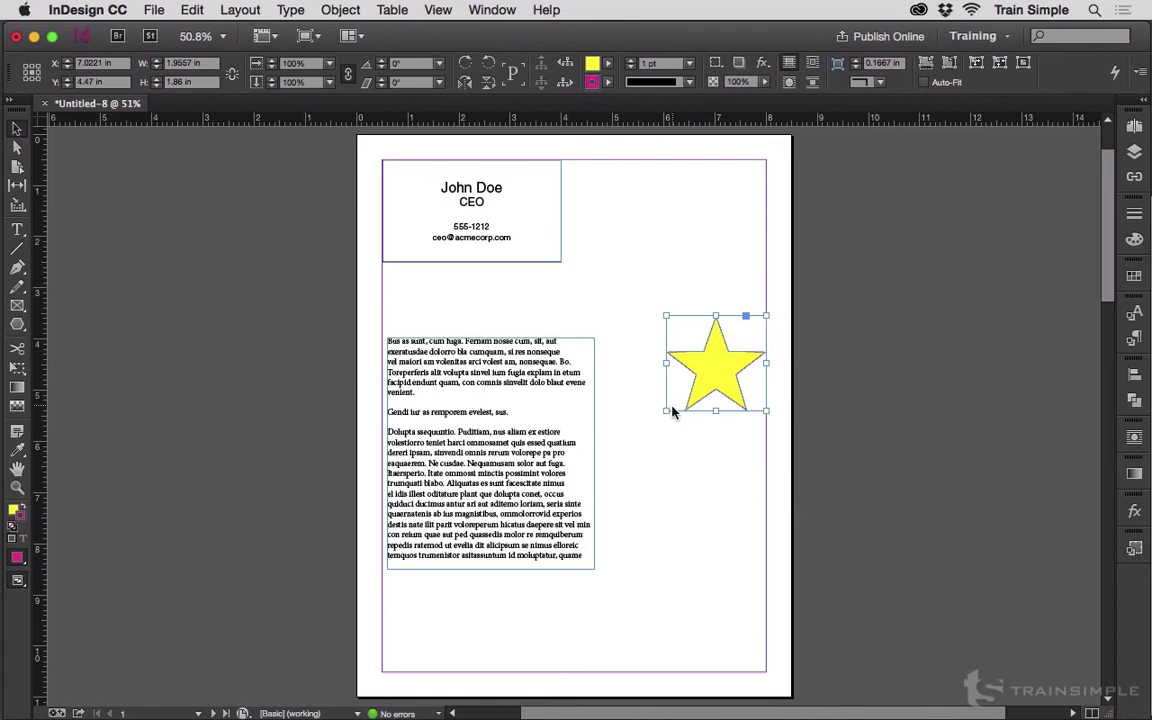
drag(664, 411, 555, 516)
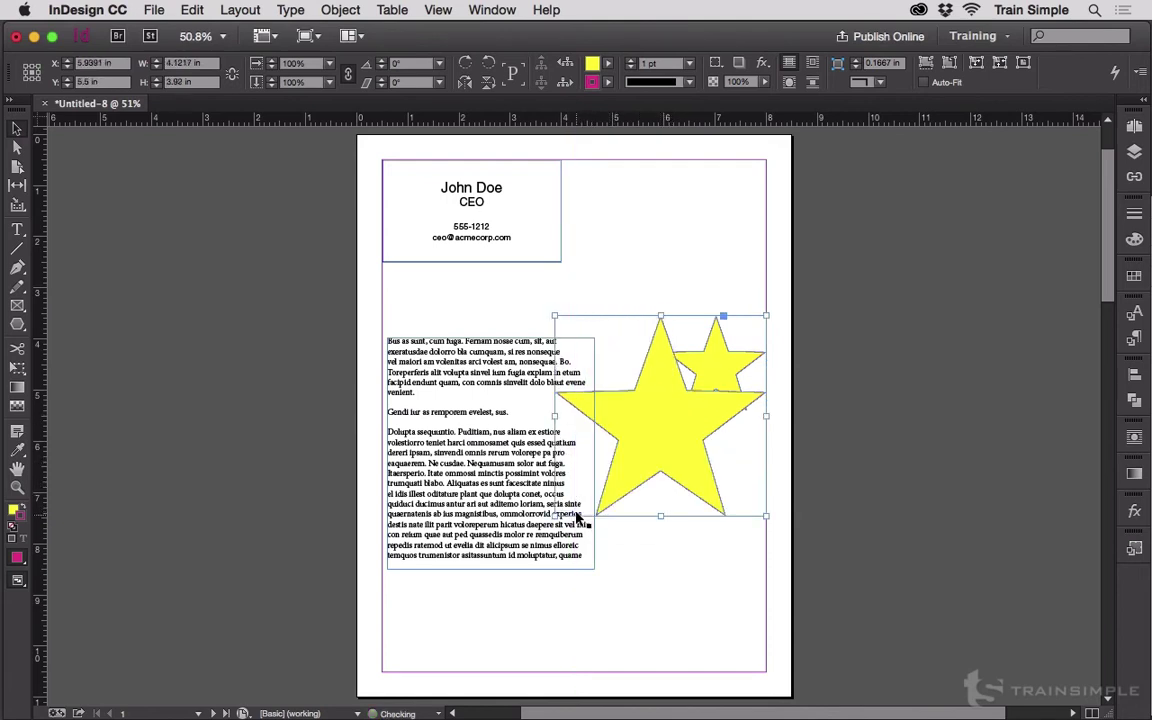
drag(725, 352, 710, 454)
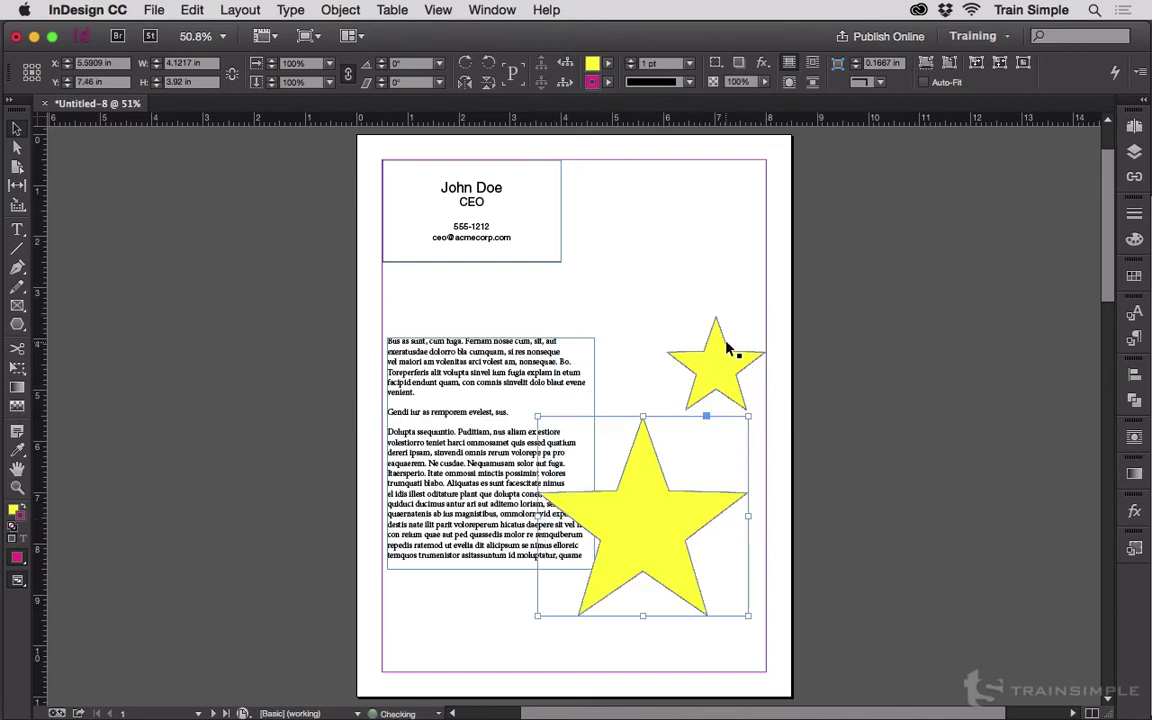
click(731, 352)
click(731, 352)
key(Delete)
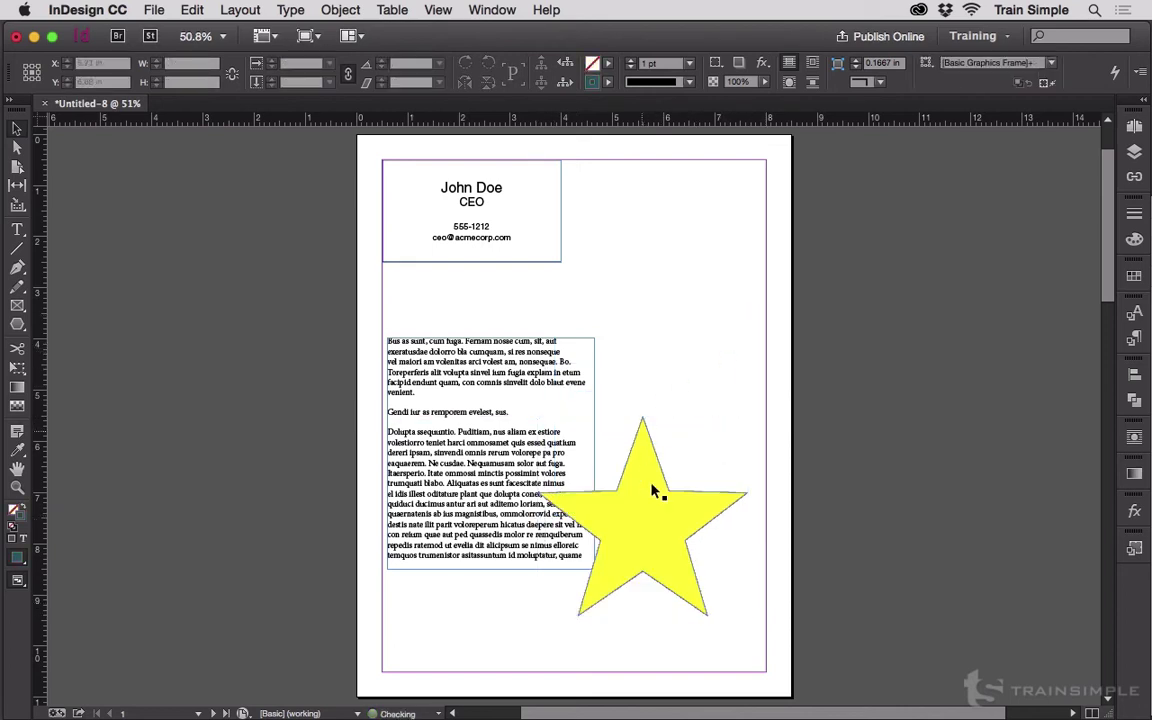
drag(656, 489, 721, 396)
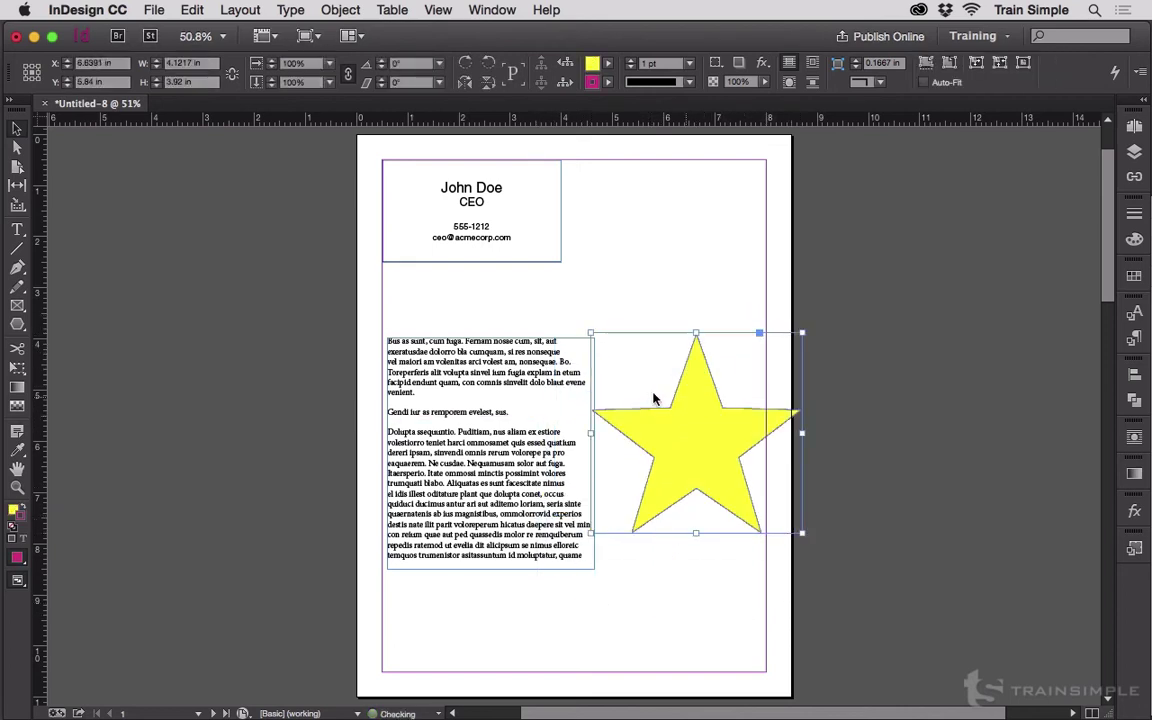
Step: Cut the body text frame and paste it into the big star near the page centre
click(514, 383)
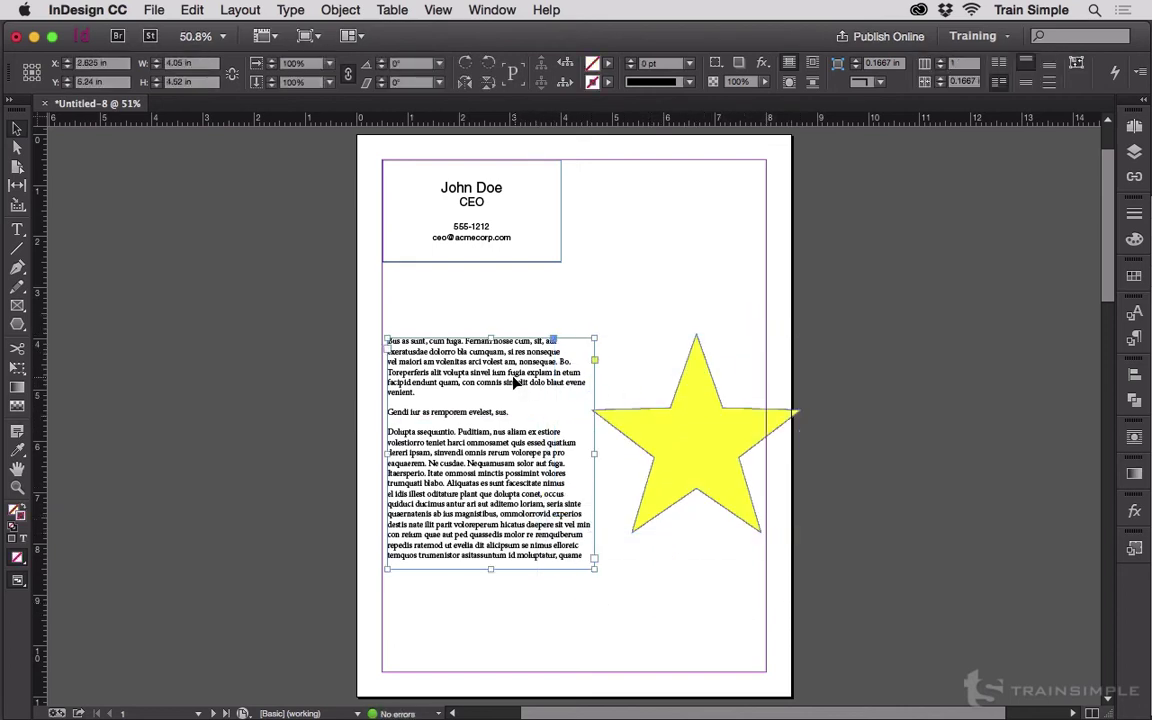
click(190, 9)
click(200, 144)
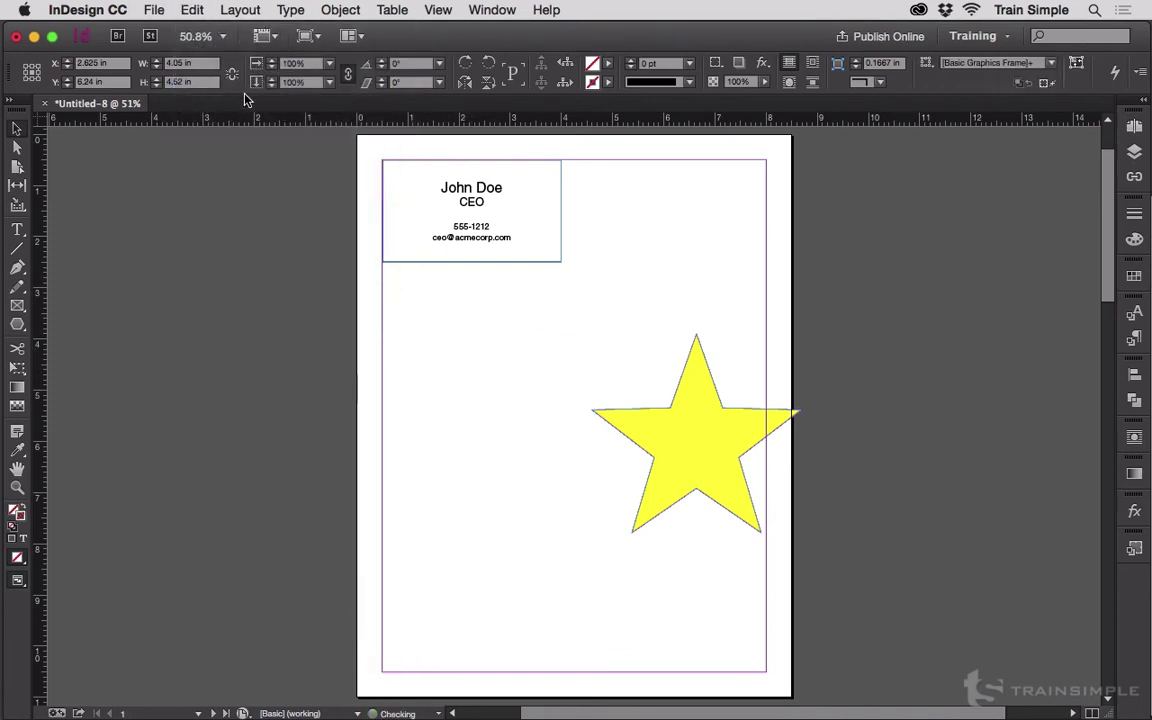
click(689, 424)
drag(687, 424, 584, 424)
click(192, 9)
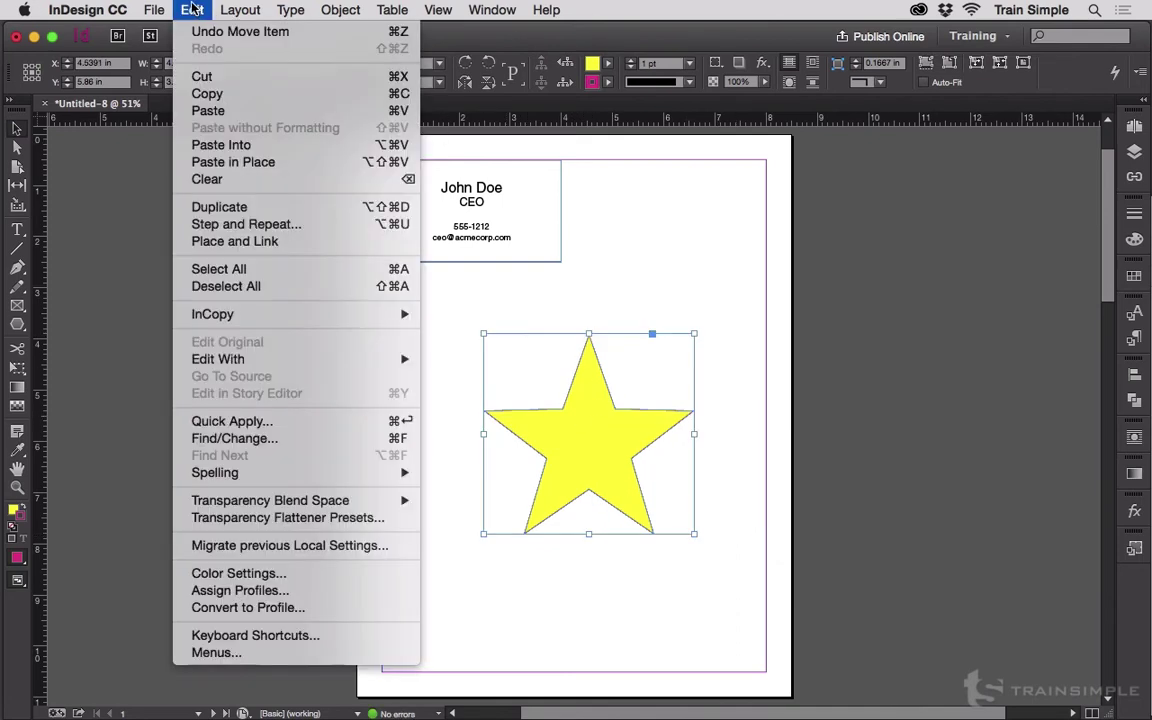
click(228, 150)
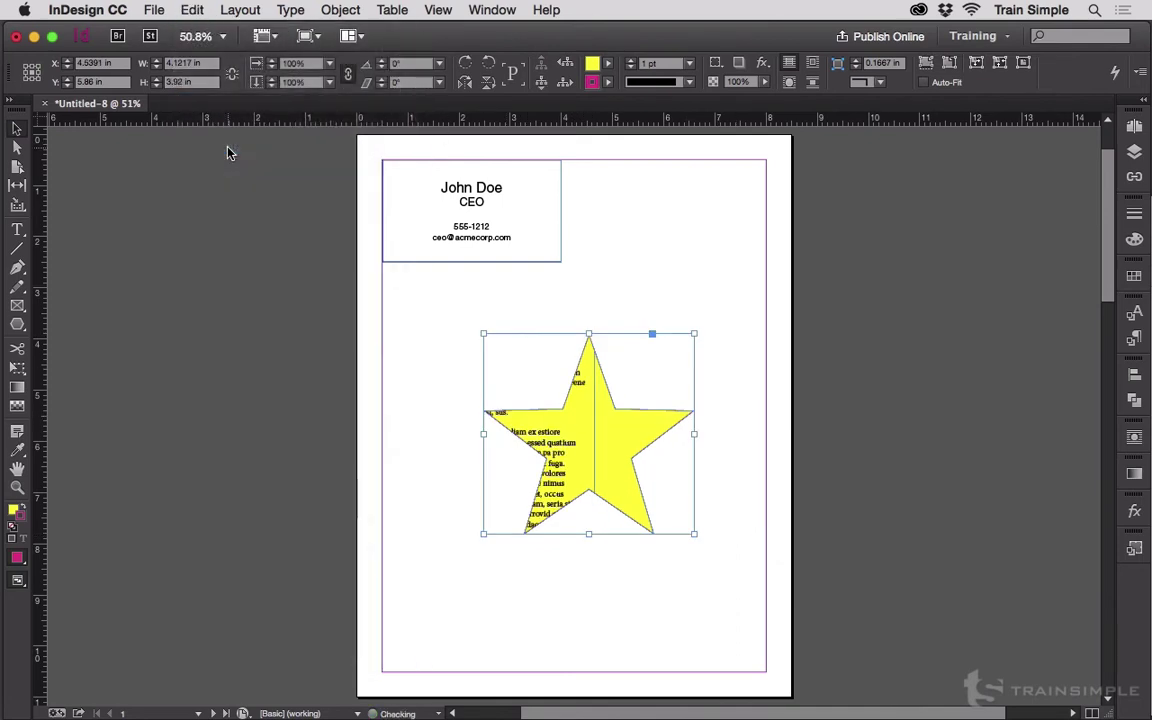
Step: Shift the text inside the star right to fill it, then reselect the star frame
click(444, 415)
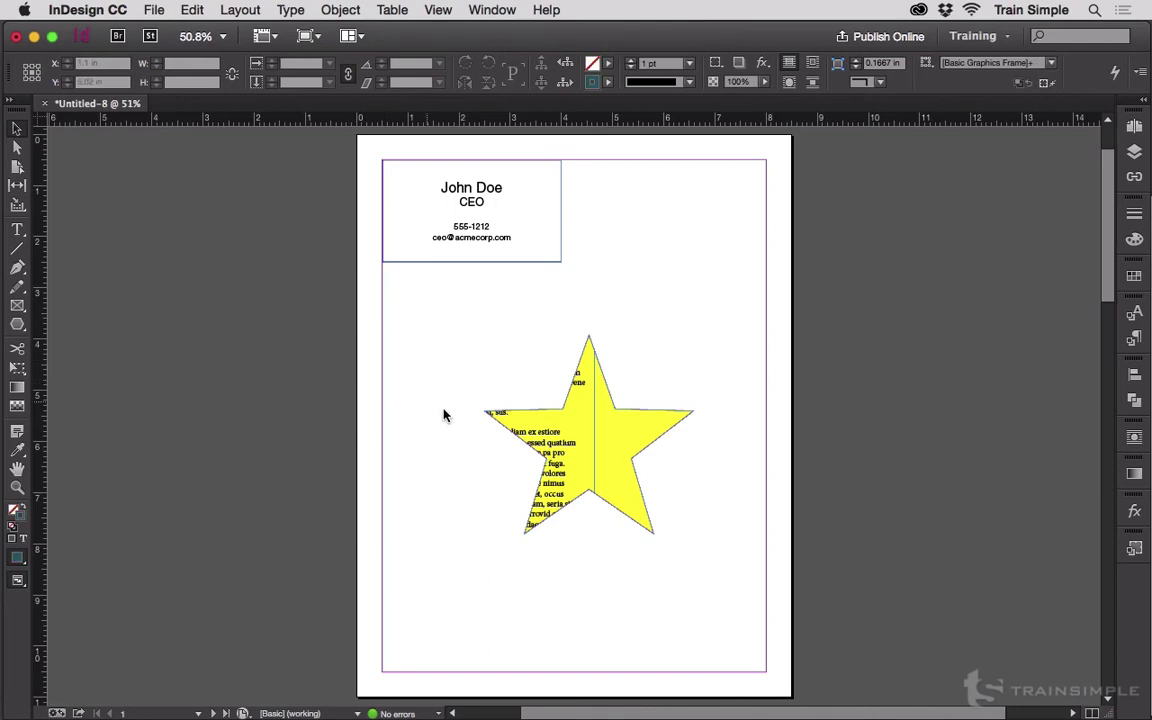
click(500, 417)
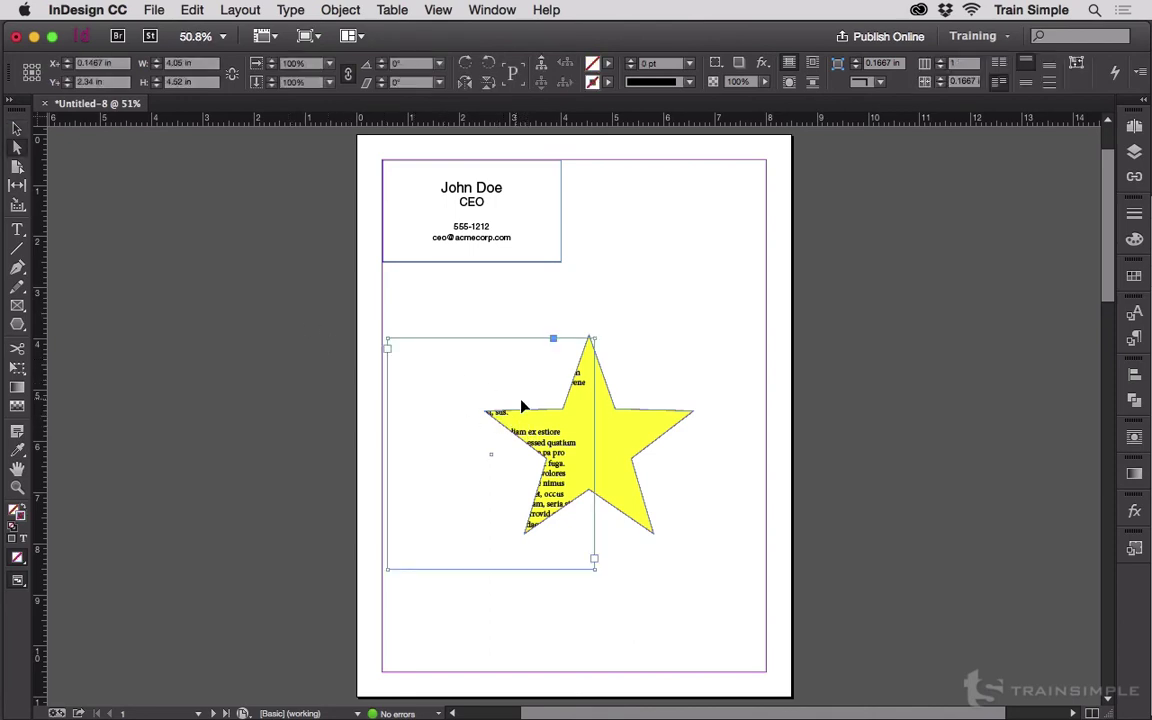
drag(548, 436, 600, 437)
click(15, 130)
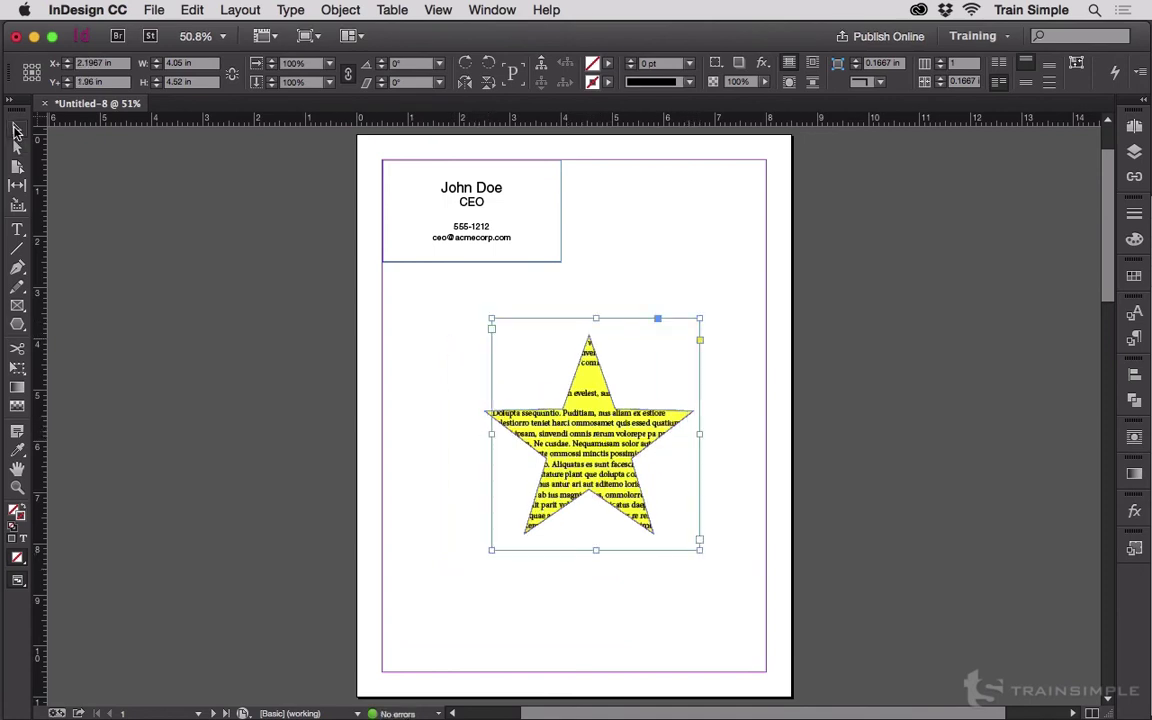
click(361, 280)
click(570, 418)
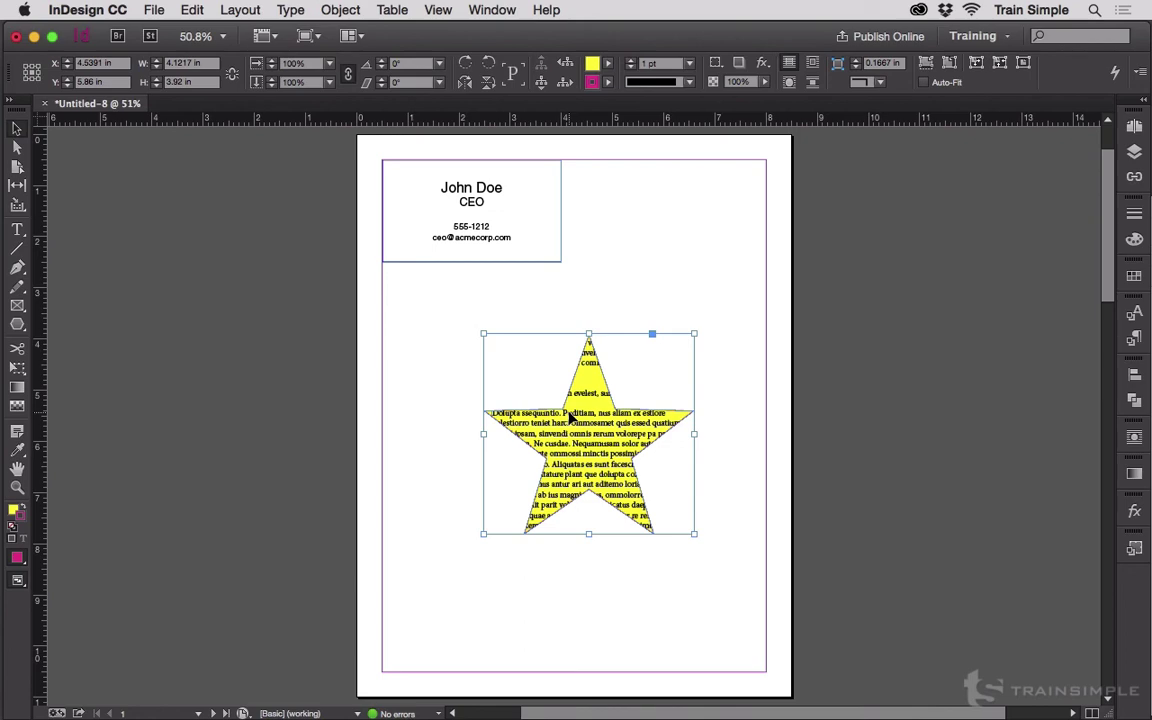
Step: Delete the text-filled star with Edit > Clear, then undo to restore it
click(192, 9)
click(200, 181)
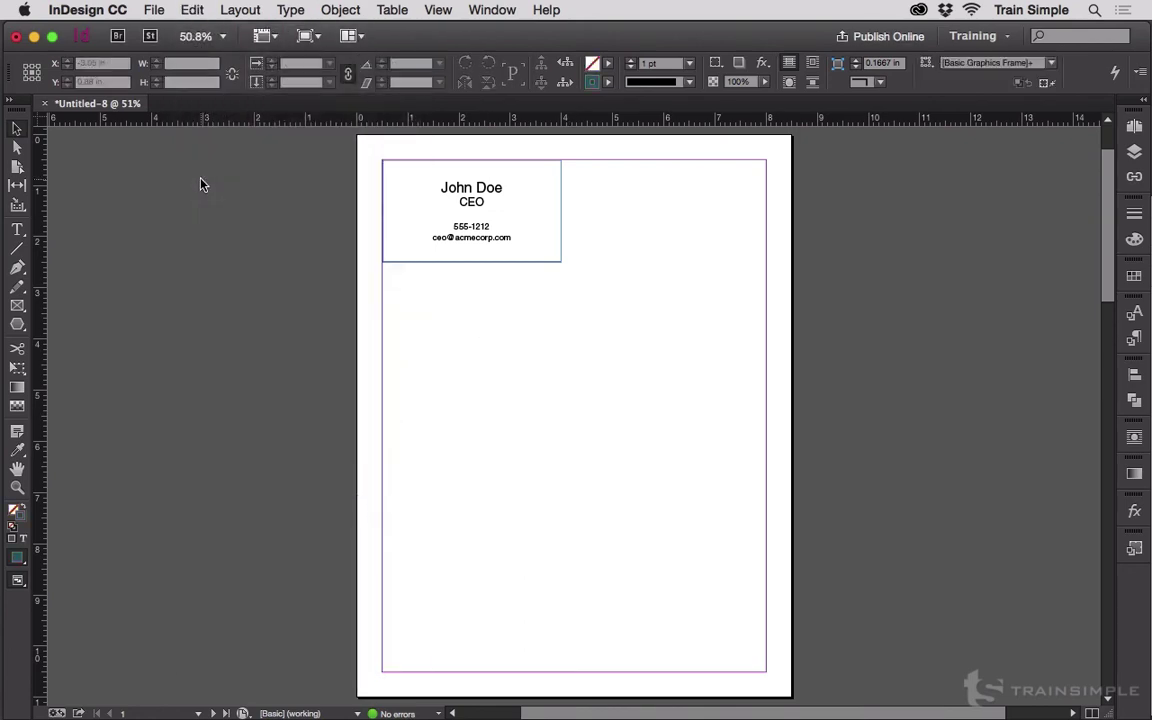
key(super+z)
click(192, 9)
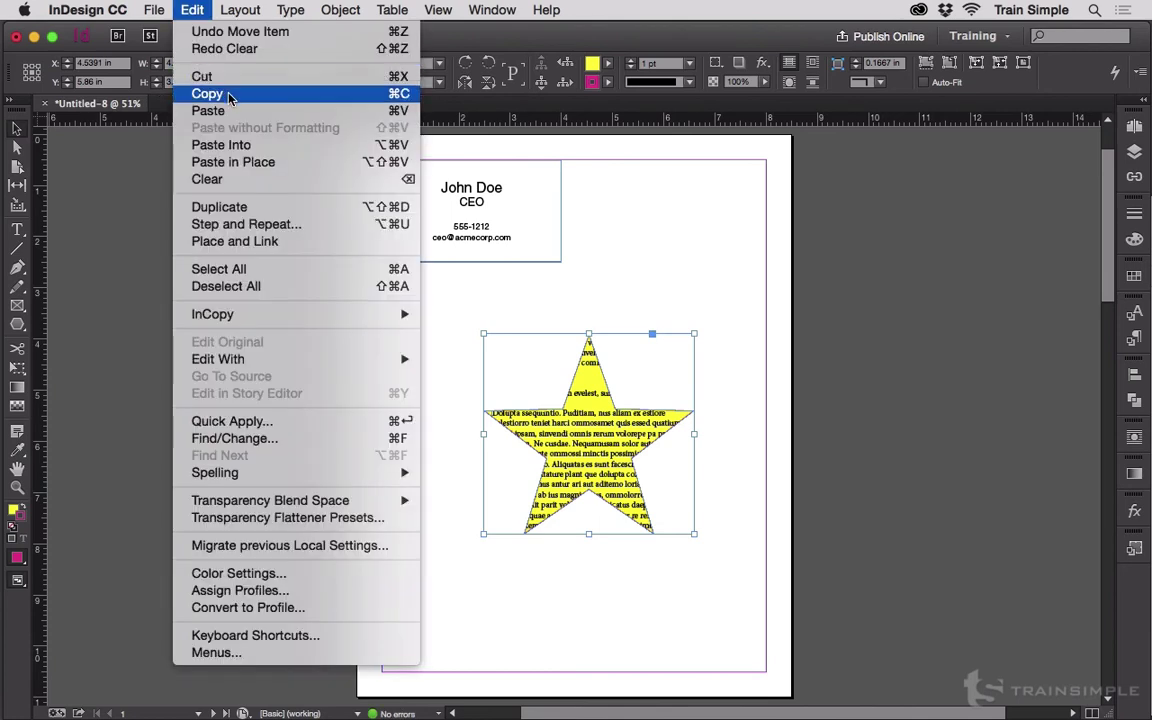